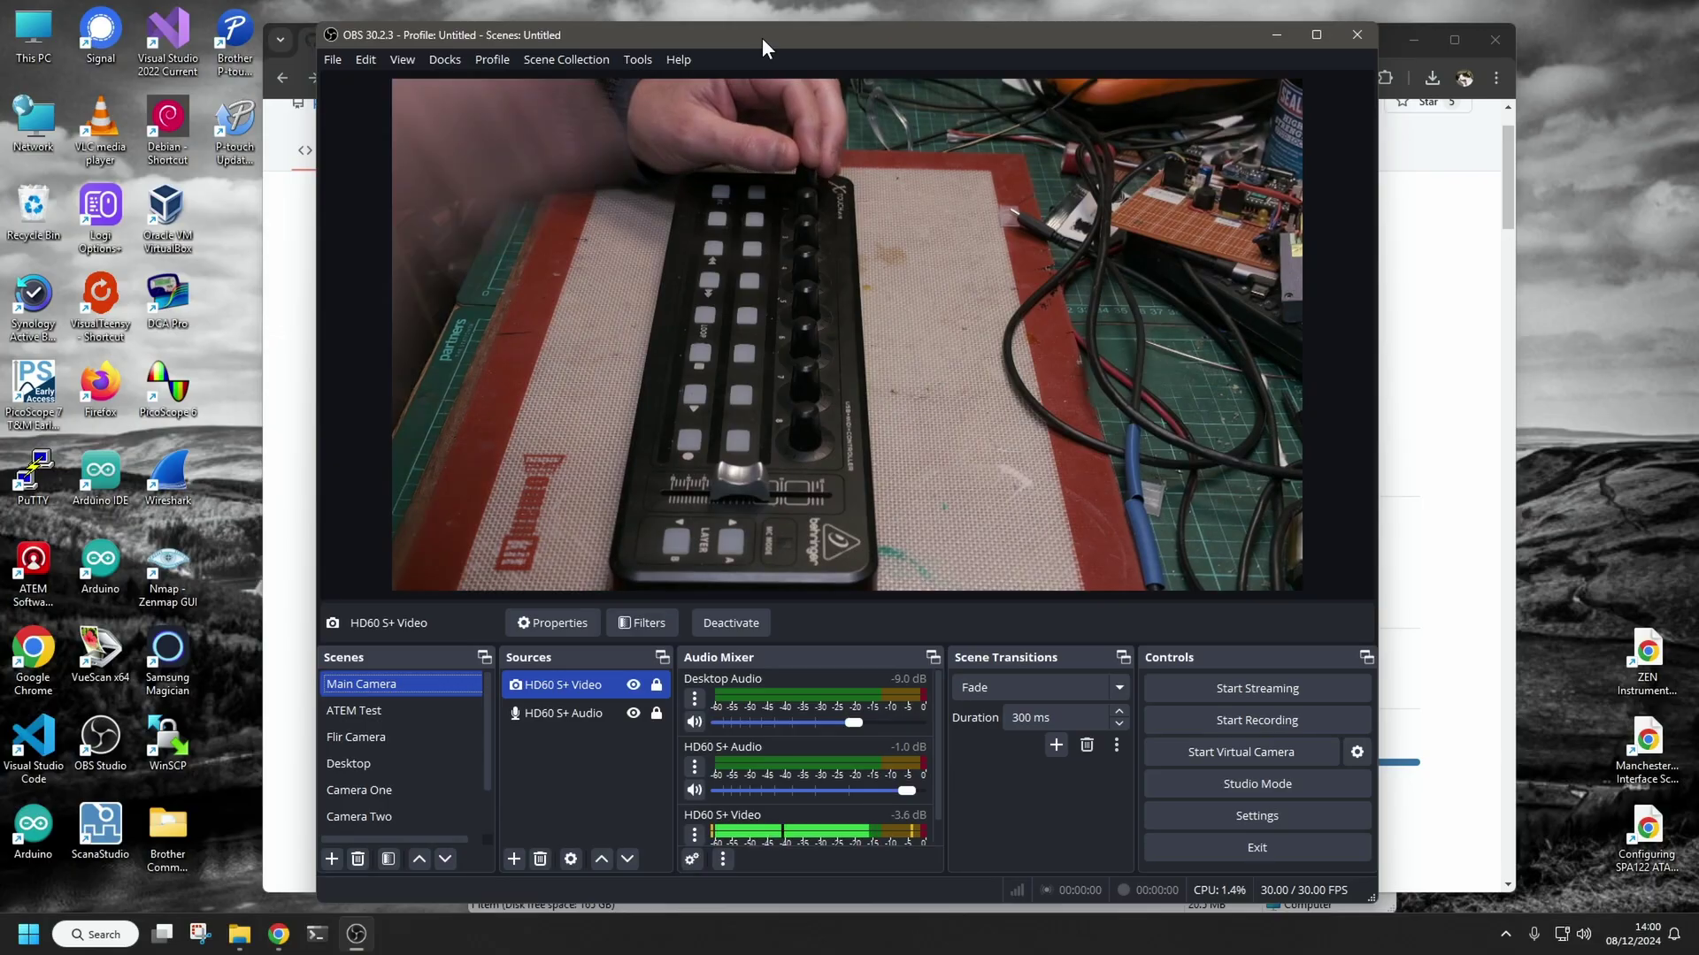
# Step: Open the midiObsWS v0.10.4-beta release page on GitHub to get the midiObsWS download
pyautogui.click(1456, 156)
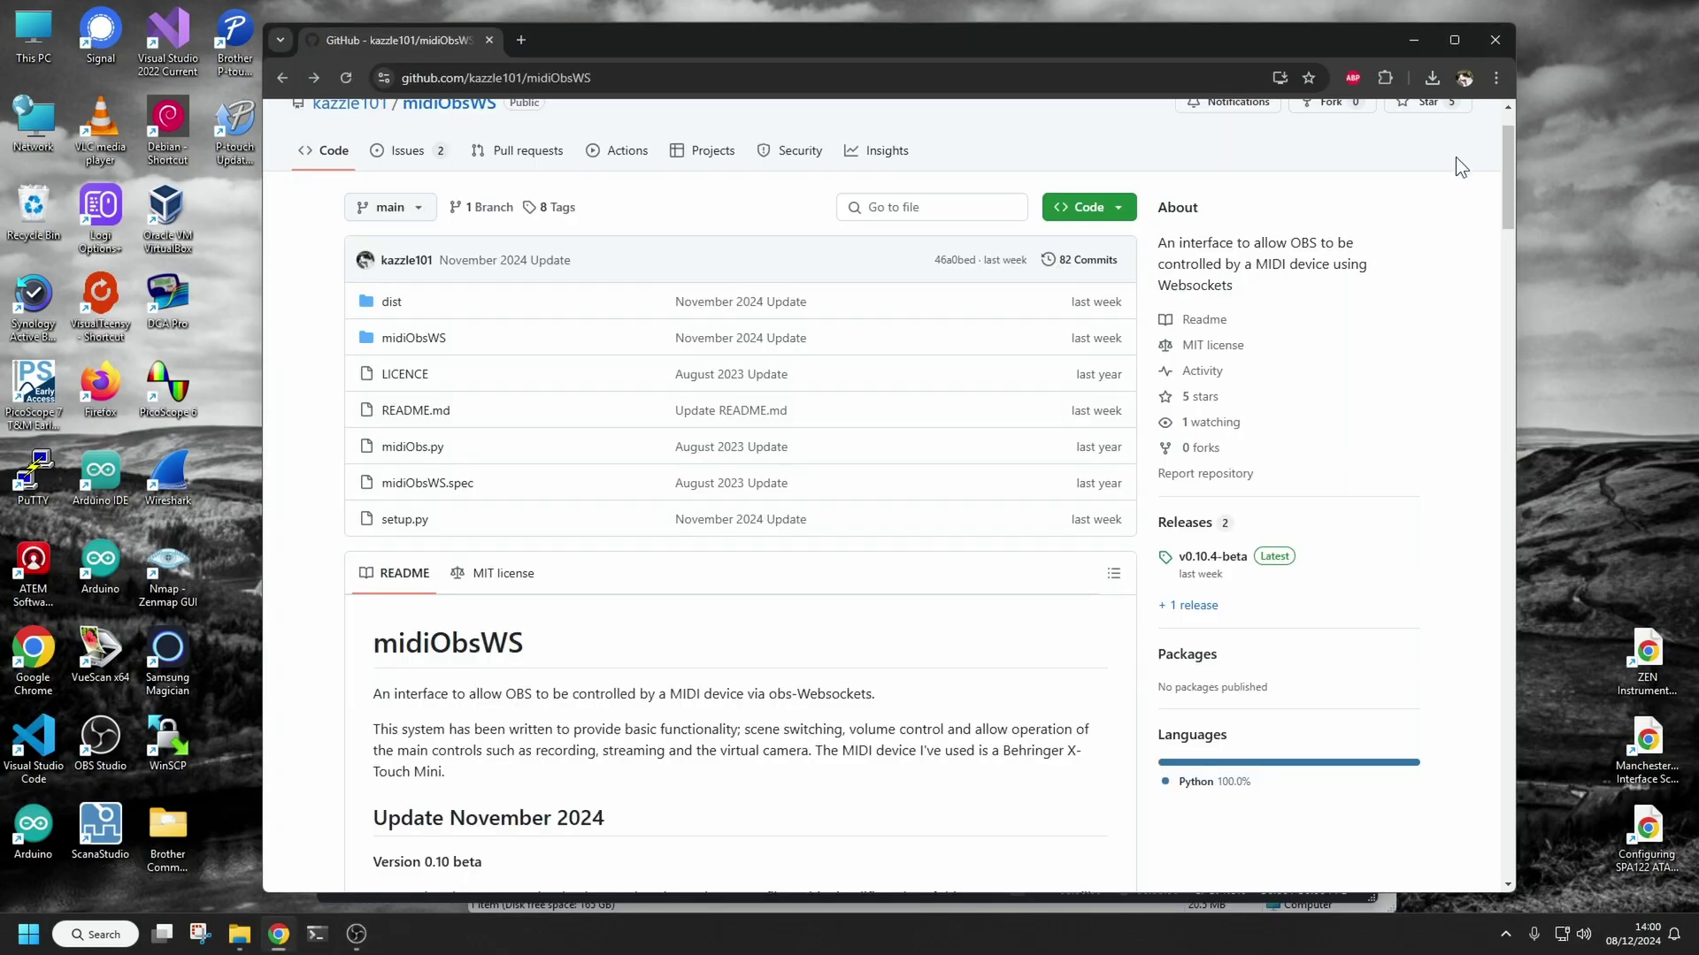
pyautogui.moveTo(1257, 44); pyautogui.dragTo(1256, 51)
pyautogui.scroll(2, 1159, 256)
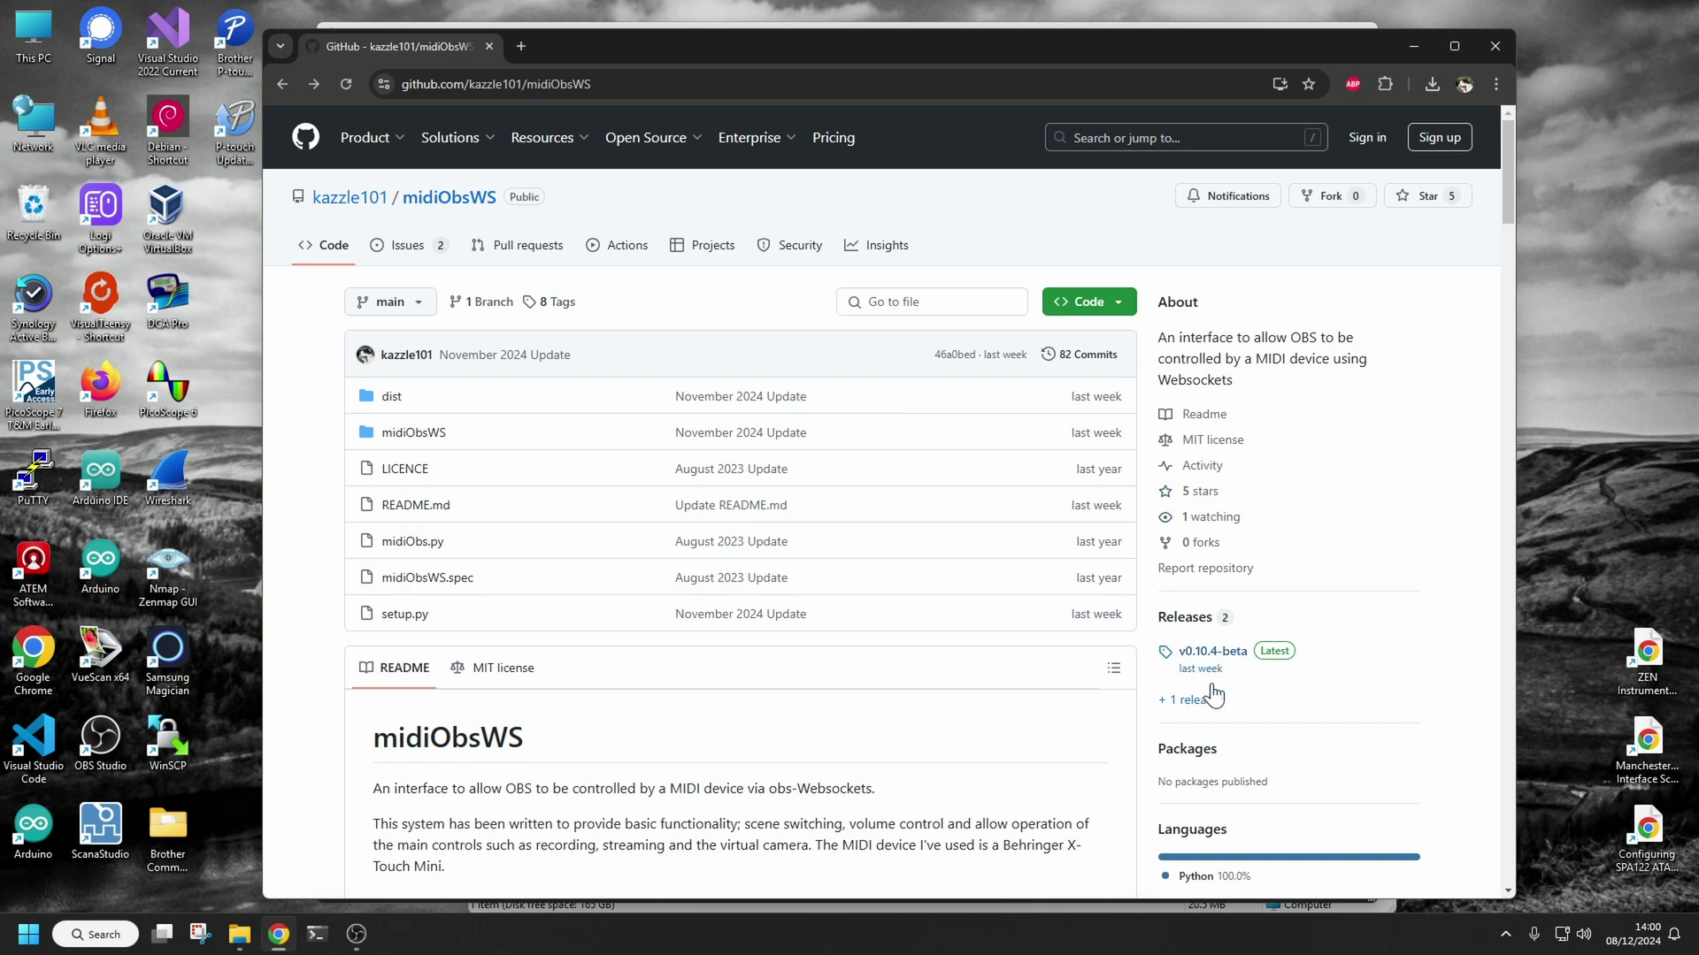
pyautogui.click(1203, 655)
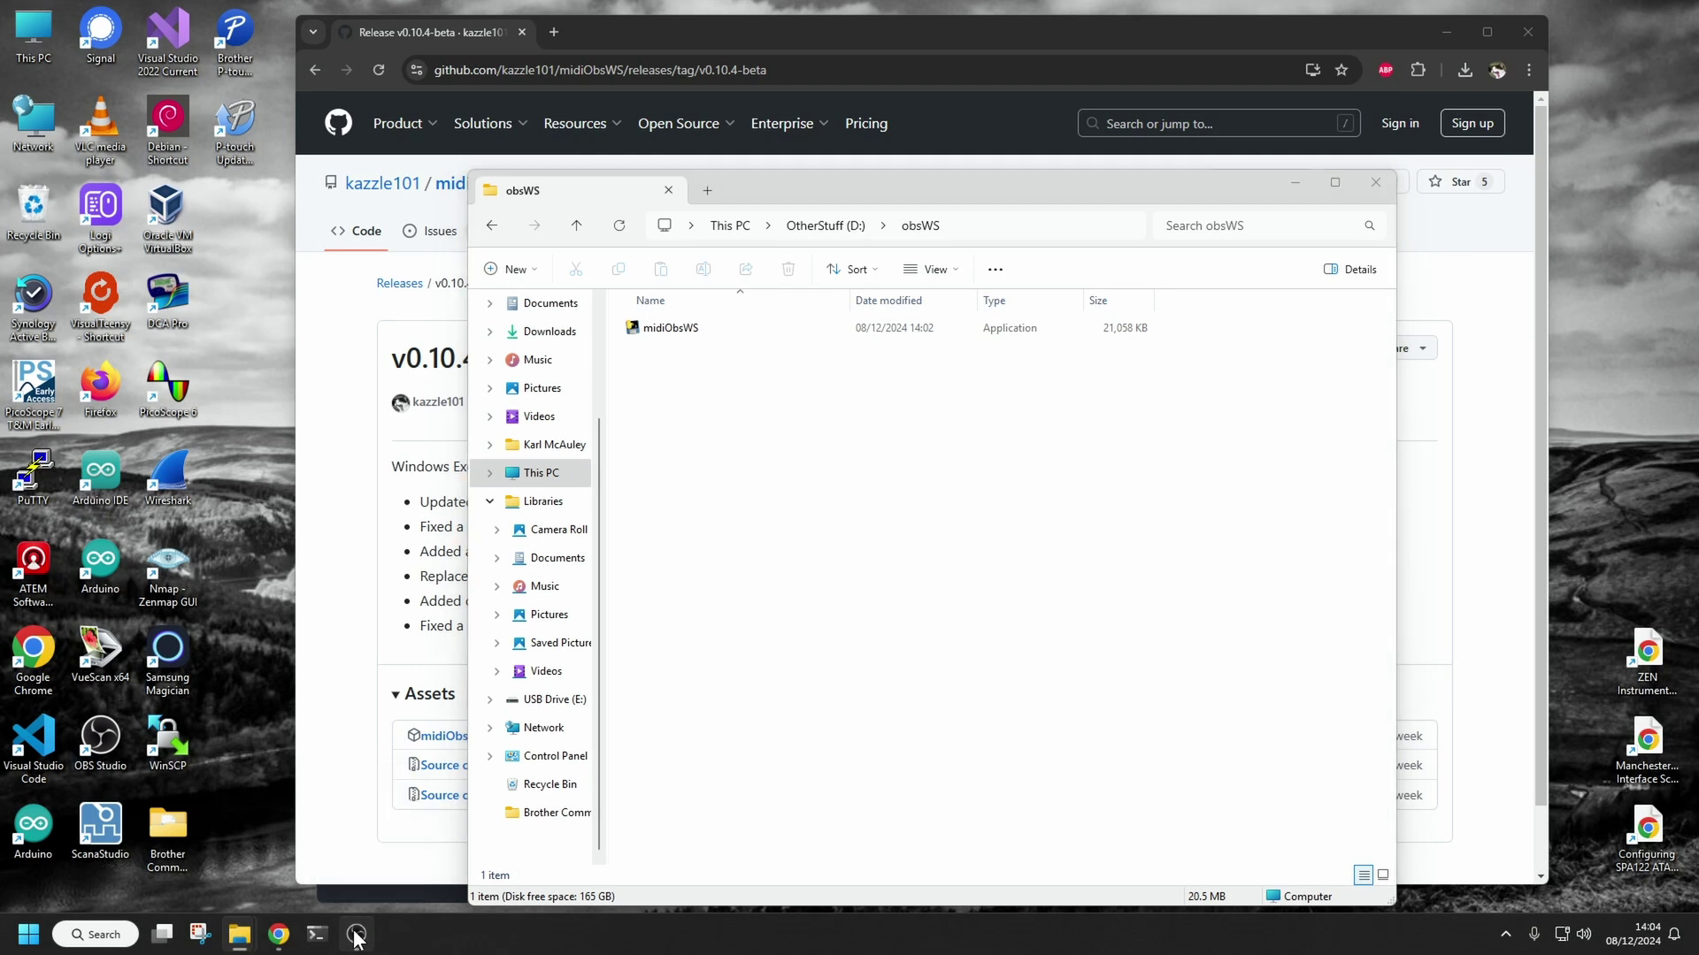
# Step: Copy the OBS WebSocket server password from the connect info, then close that info window
pyautogui.click(356, 935)
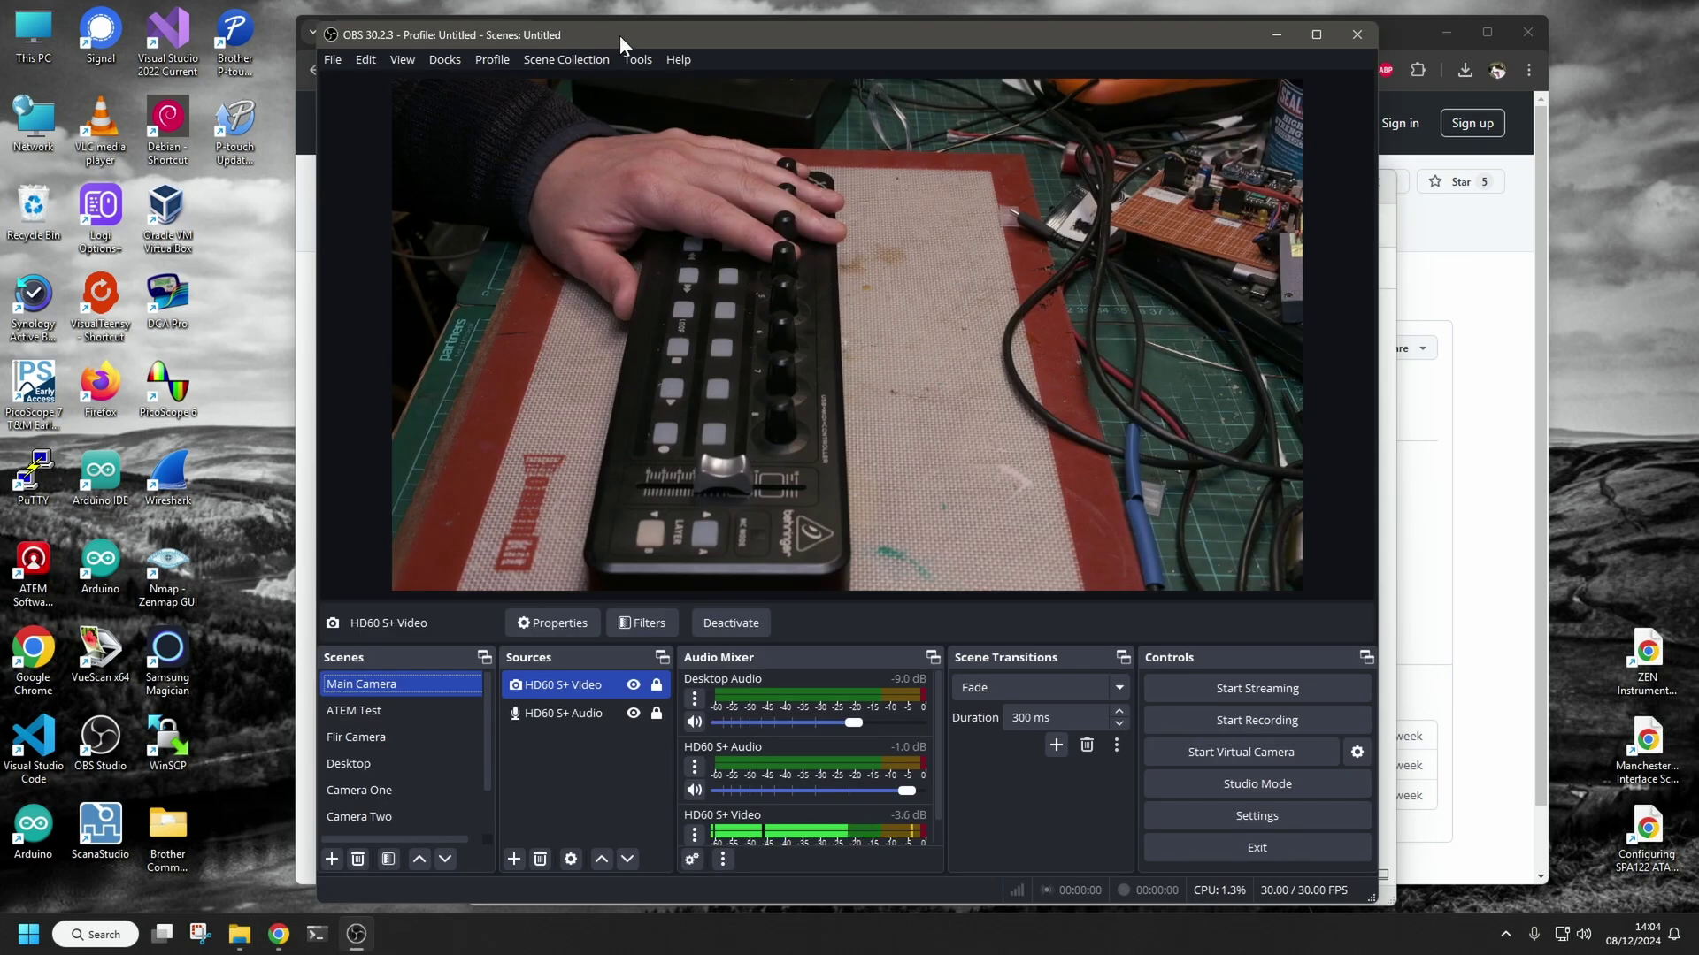
pyautogui.moveTo(614, 35); pyautogui.dragTo(642, 34)
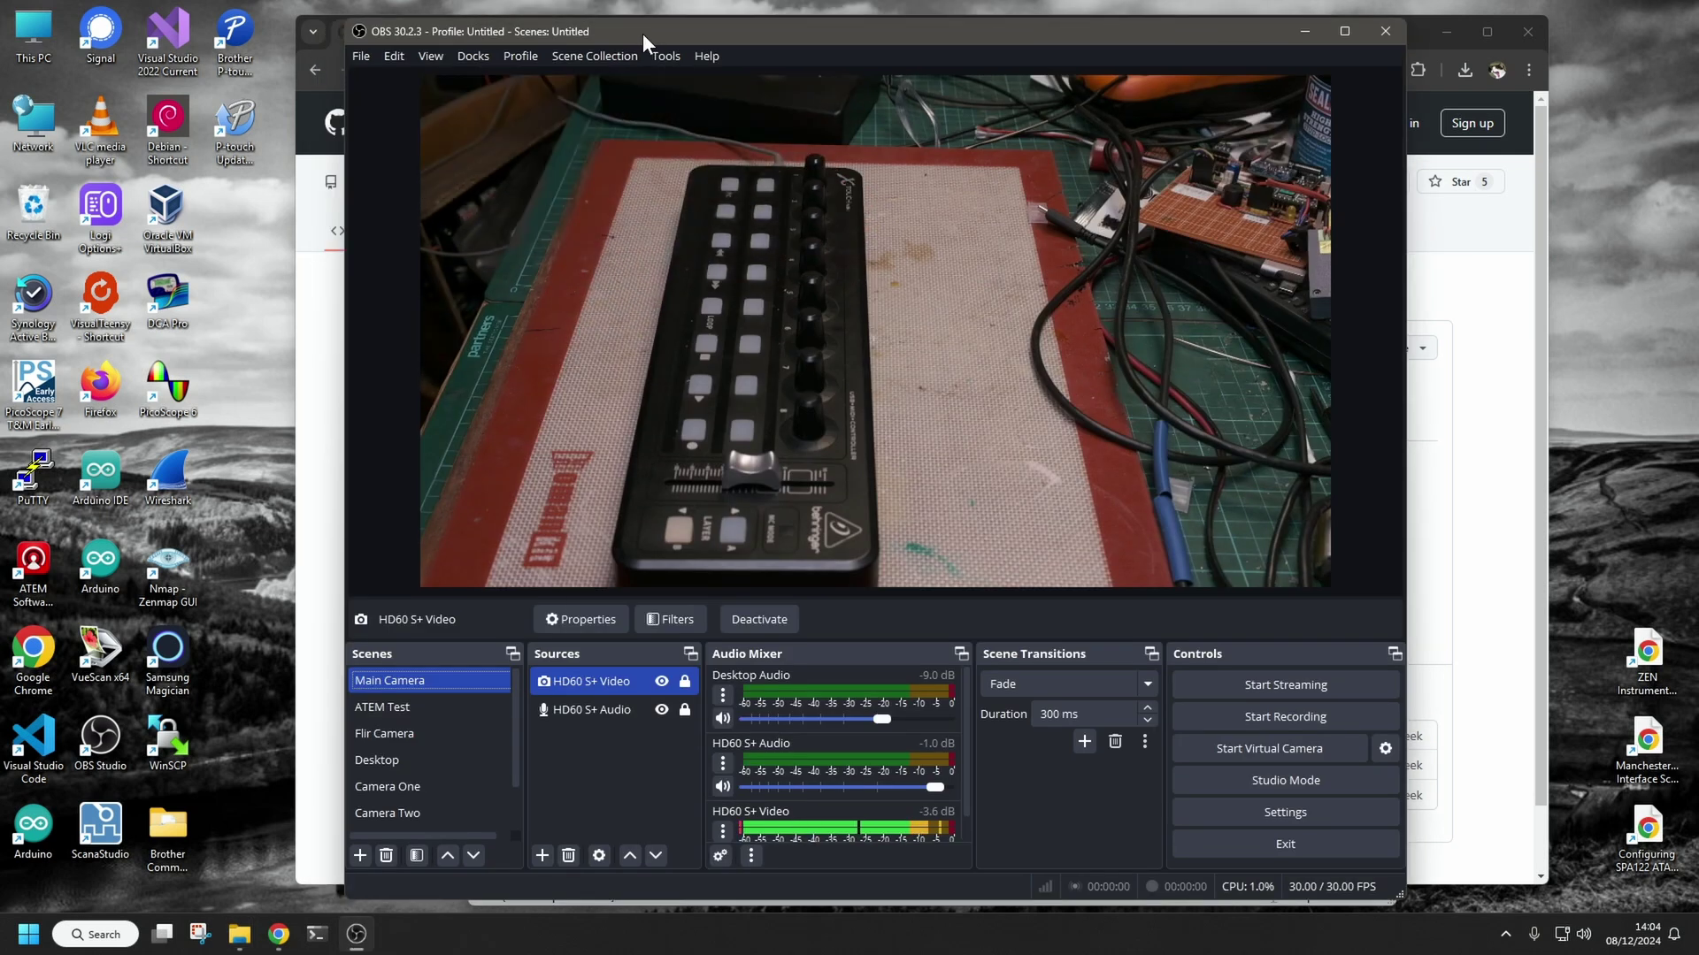
pyautogui.click(666, 57)
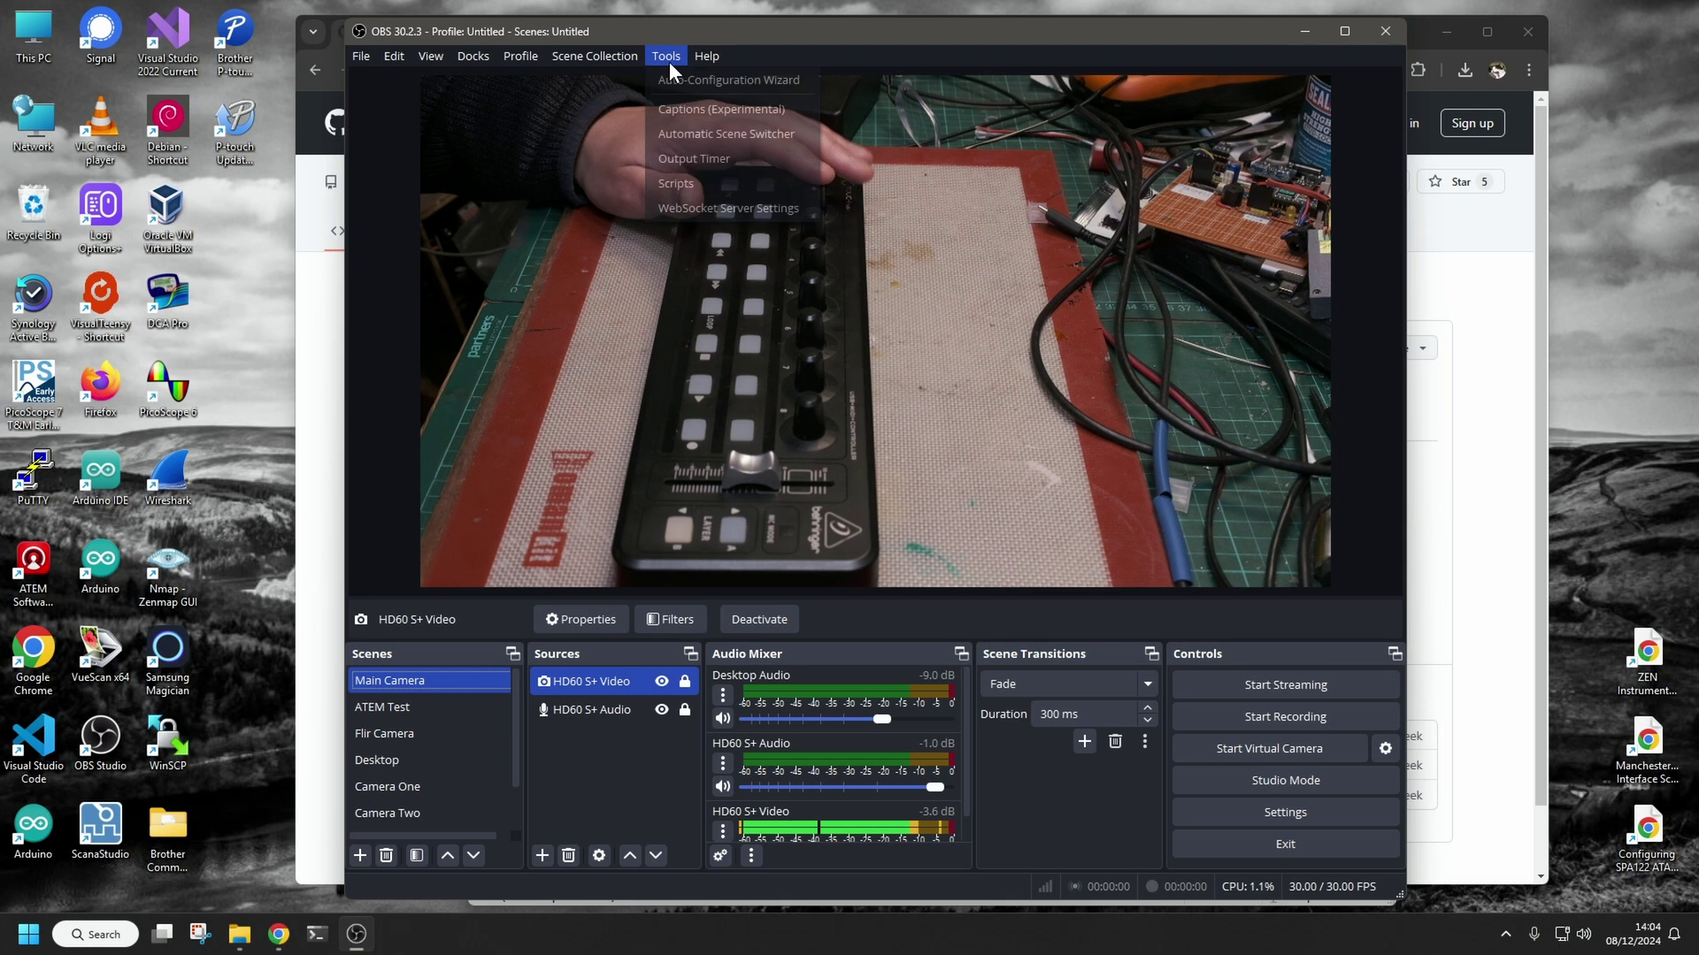
pyautogui.click(678, 207)
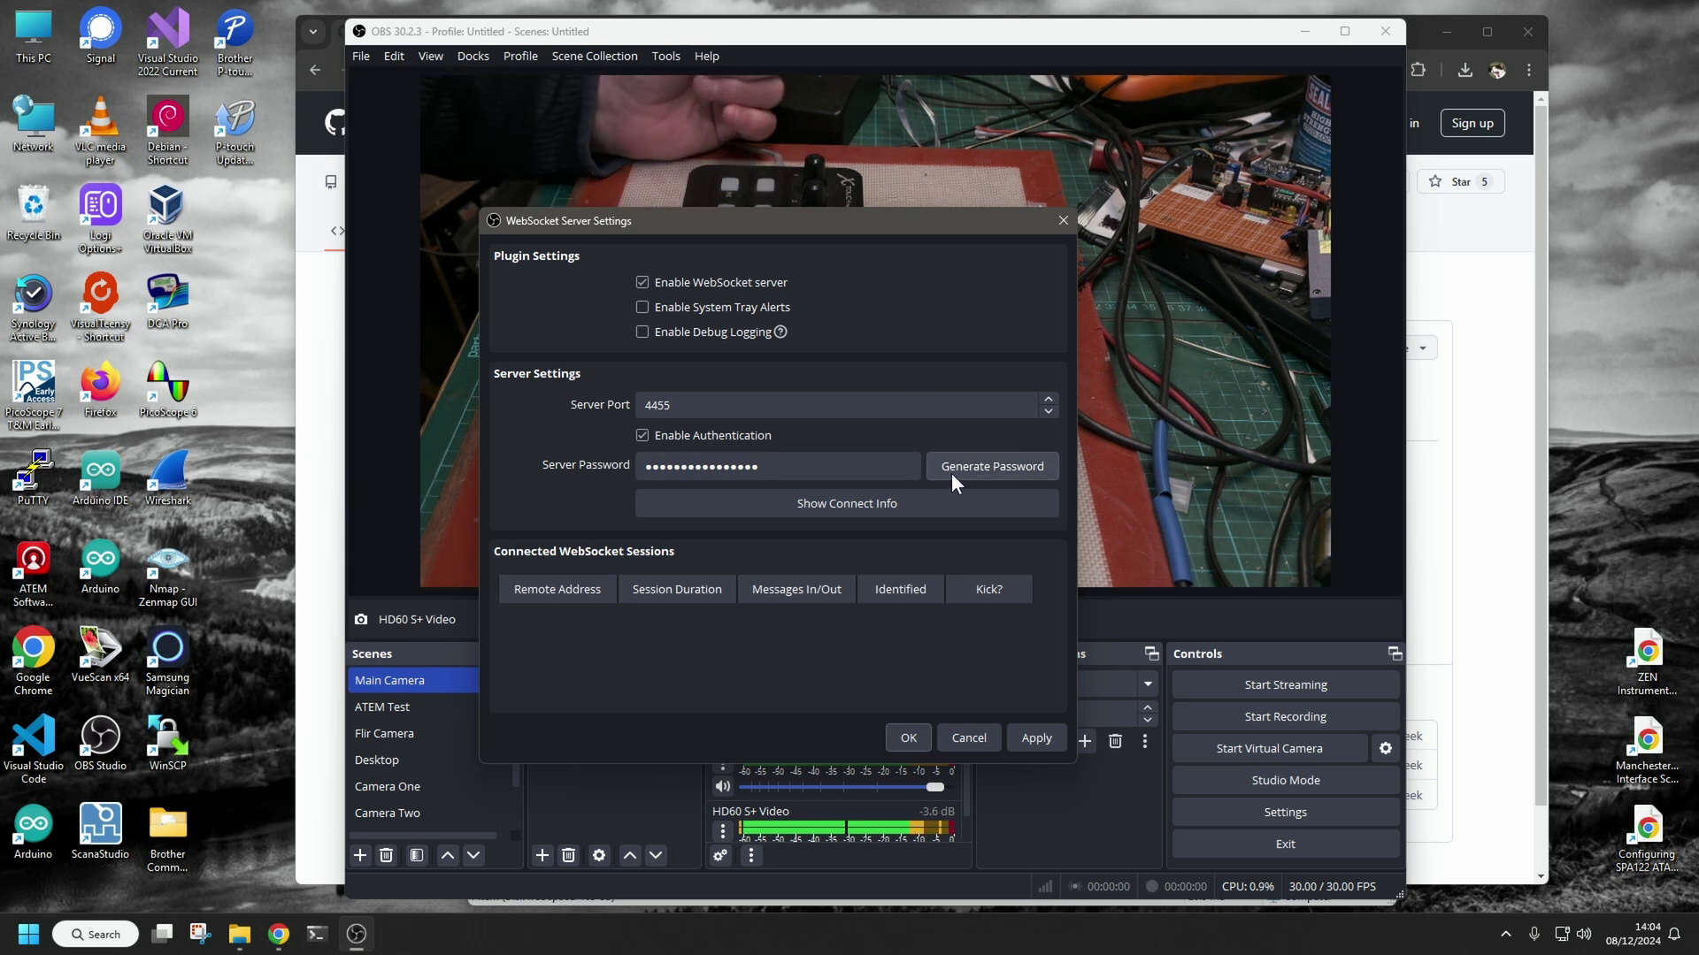
pyautogui.click(814, 503)
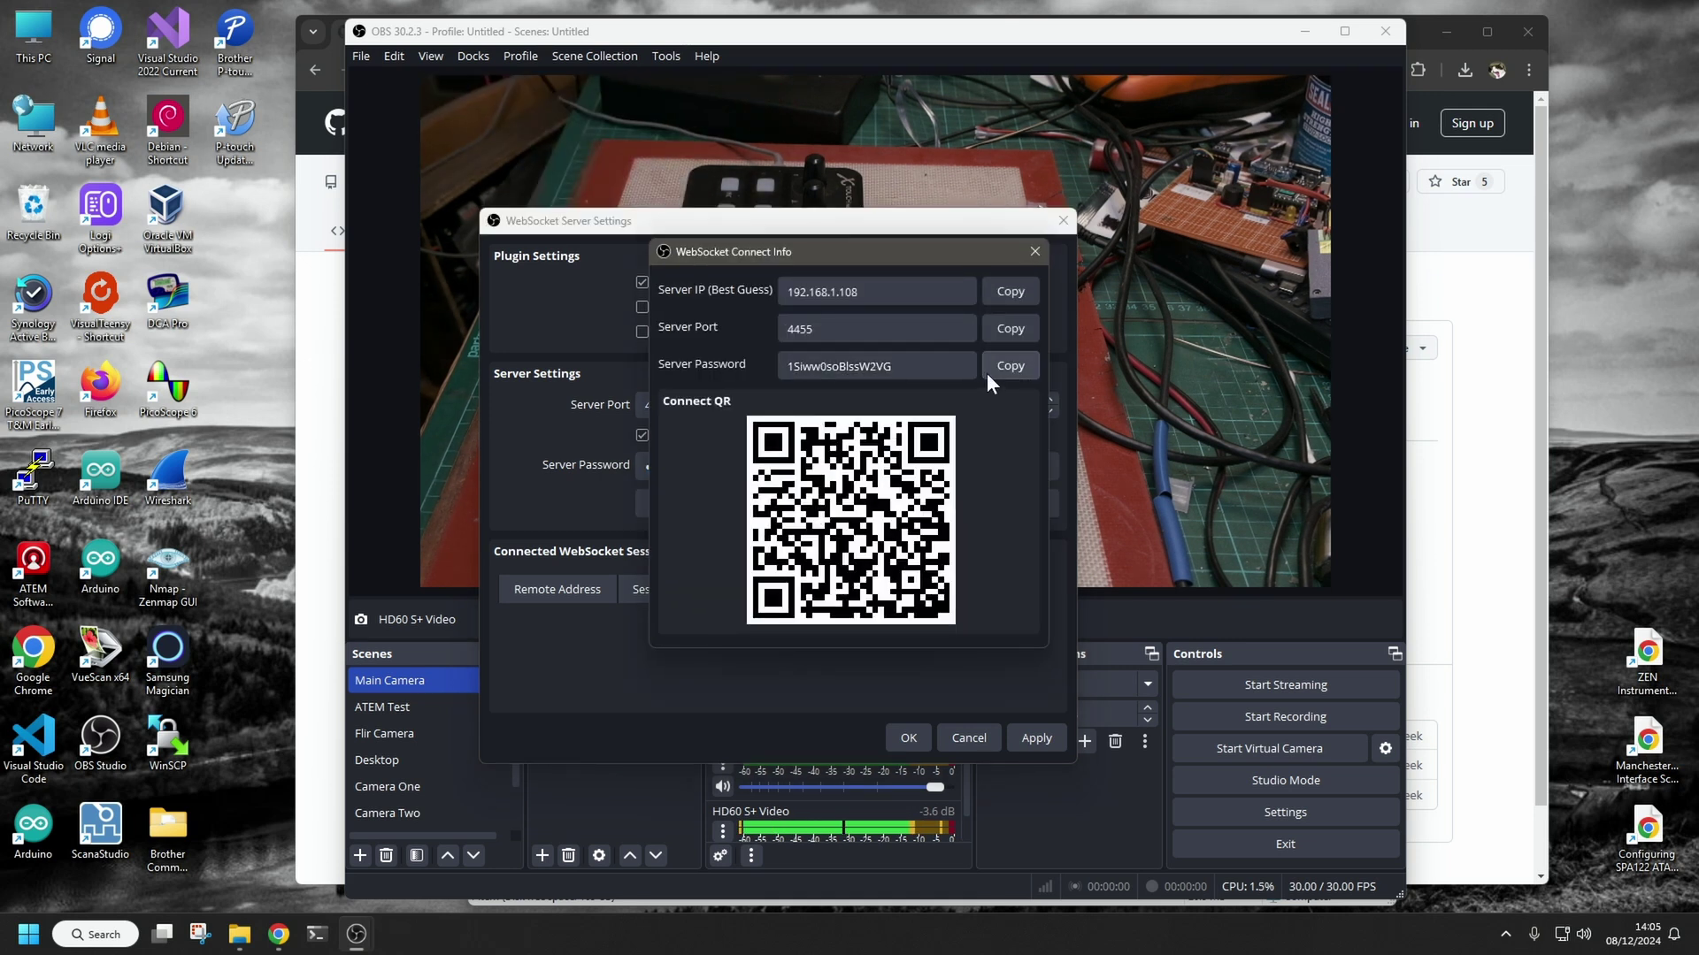
pyautogui.click(985, 370)
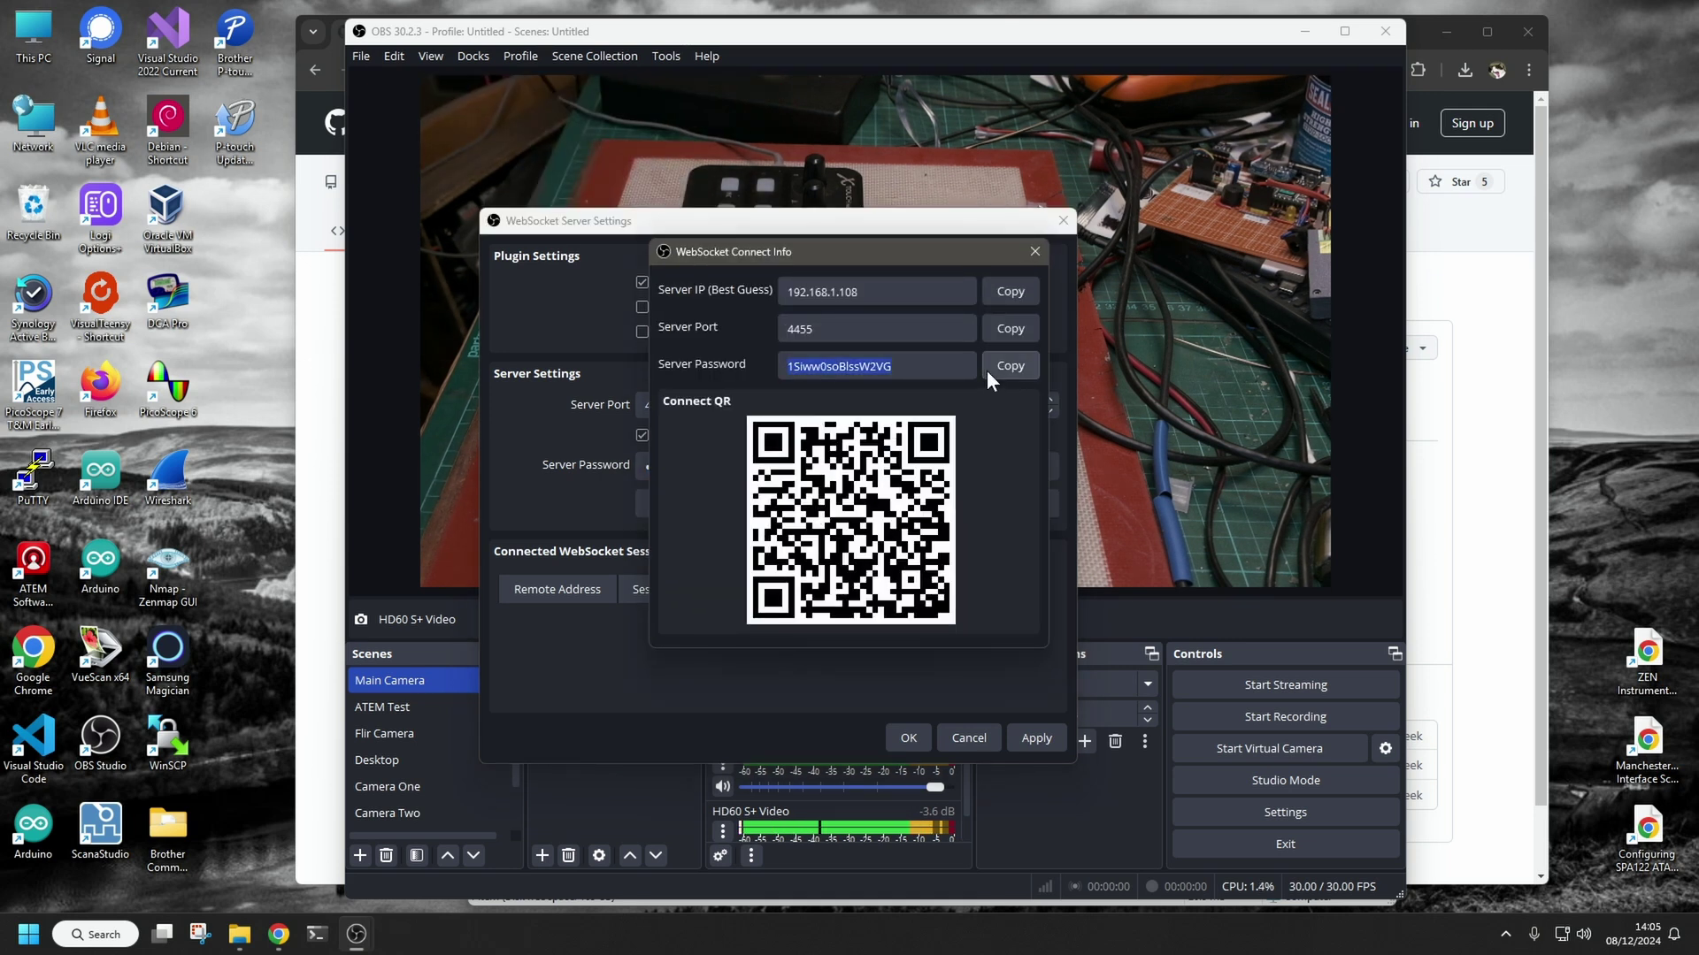
pyautogui.click(1033, 251)
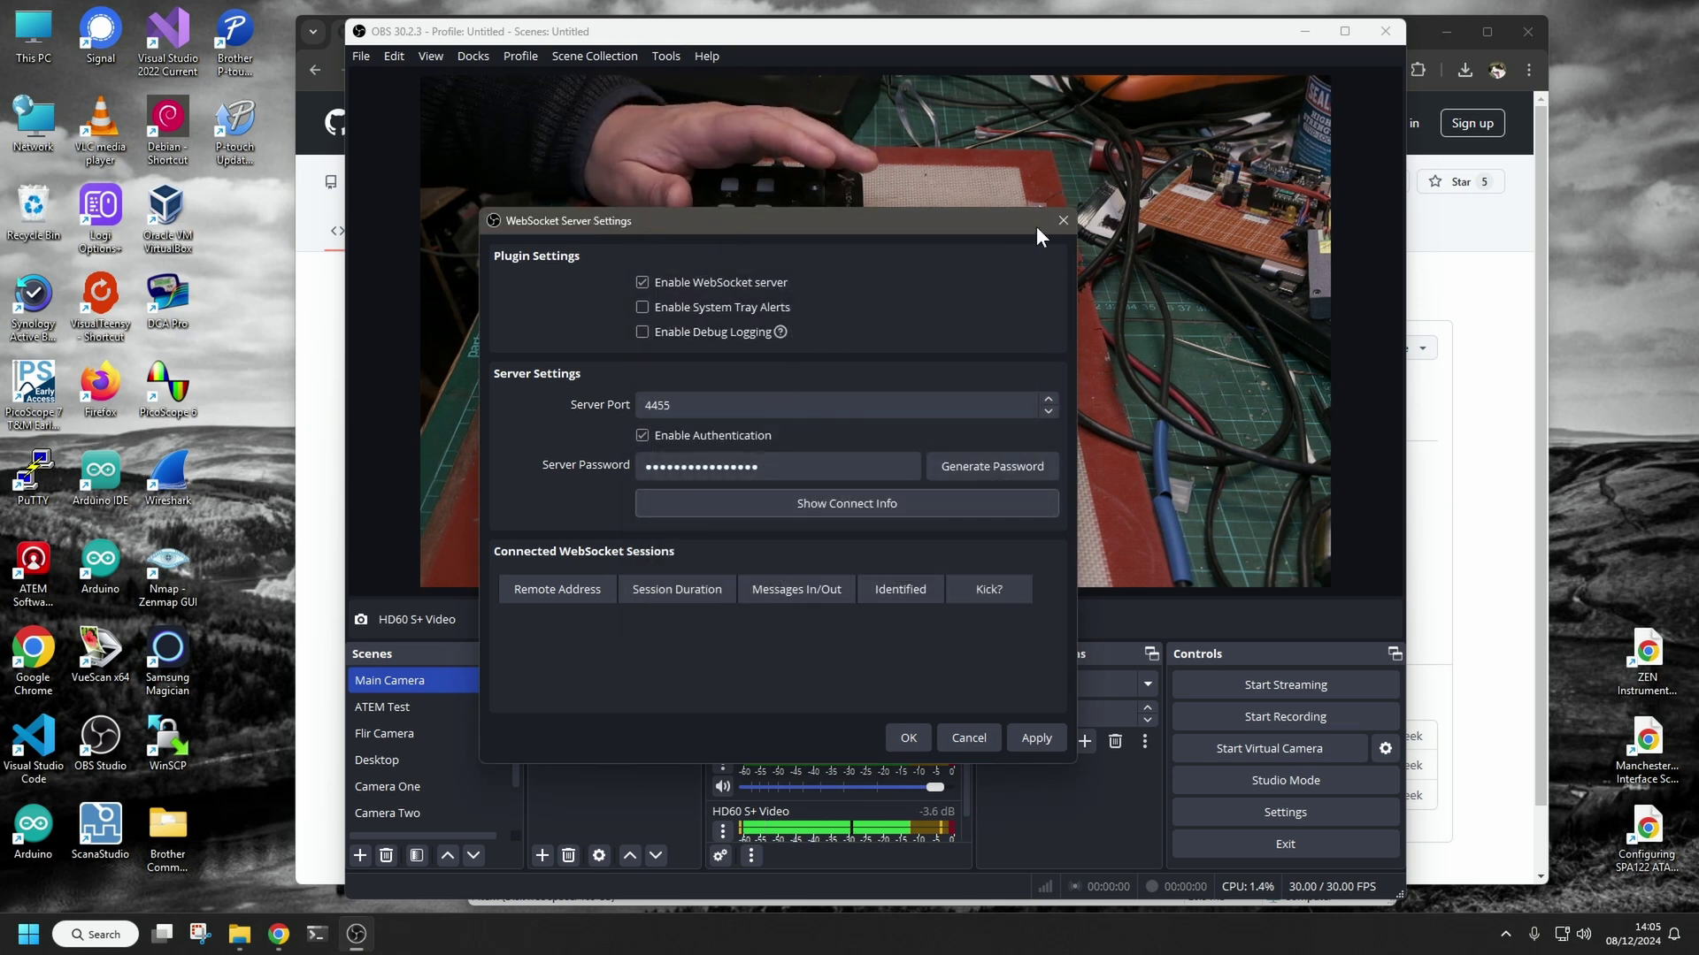
# Step: Close the WebSocket Server Settings dialog and bring up the File Explorer windows
pyautogui.click(1059, 220)
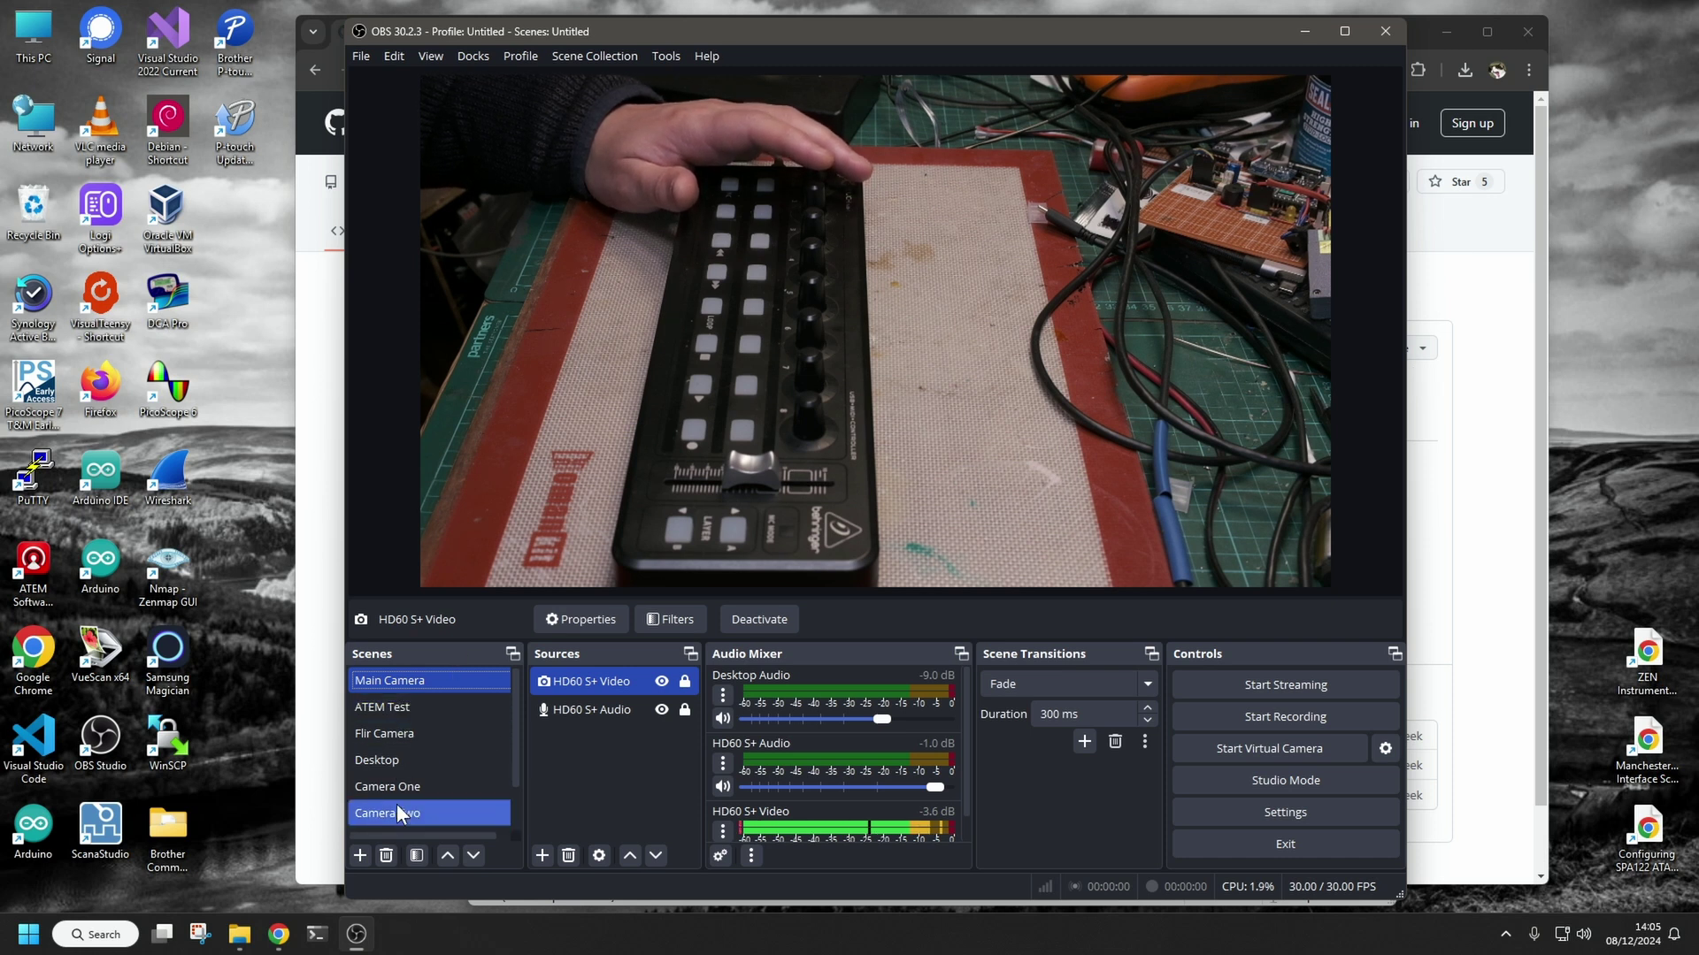
pyautogui.scroll(-1, 417, 734)
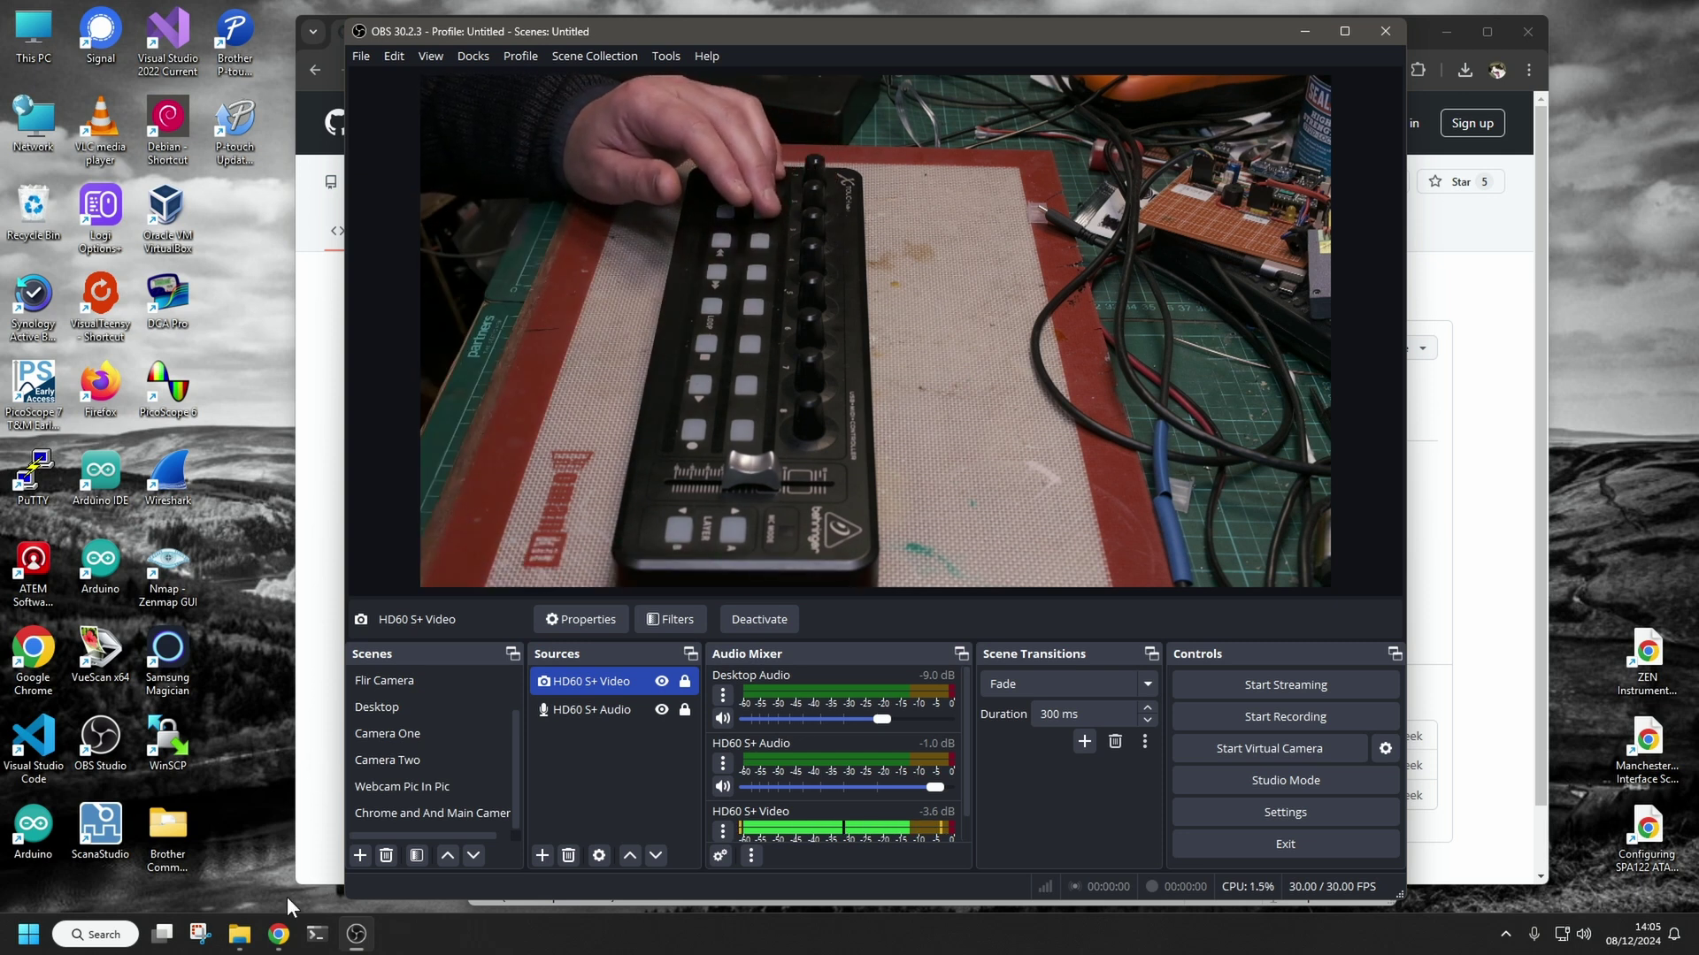
pyautogui.click(240, 934)
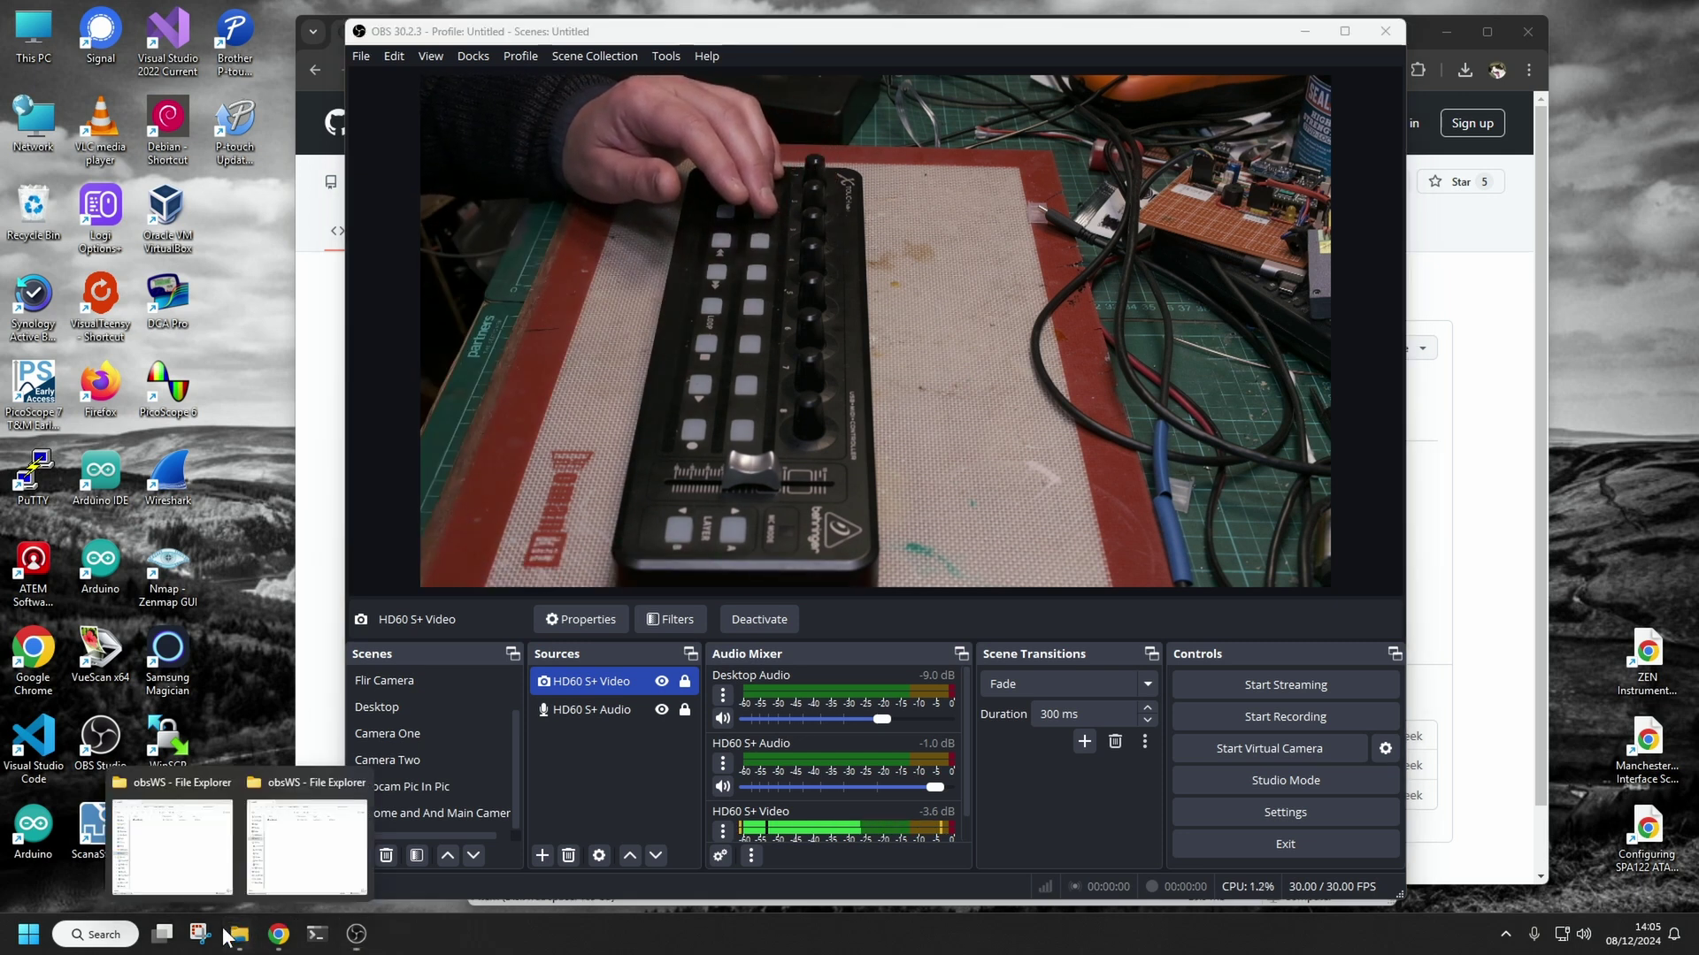
# Step: Run midiObsWS from the D:\obsWS folder, allowing it past the SmartScreen warning
pyautogui.click(348, 864)
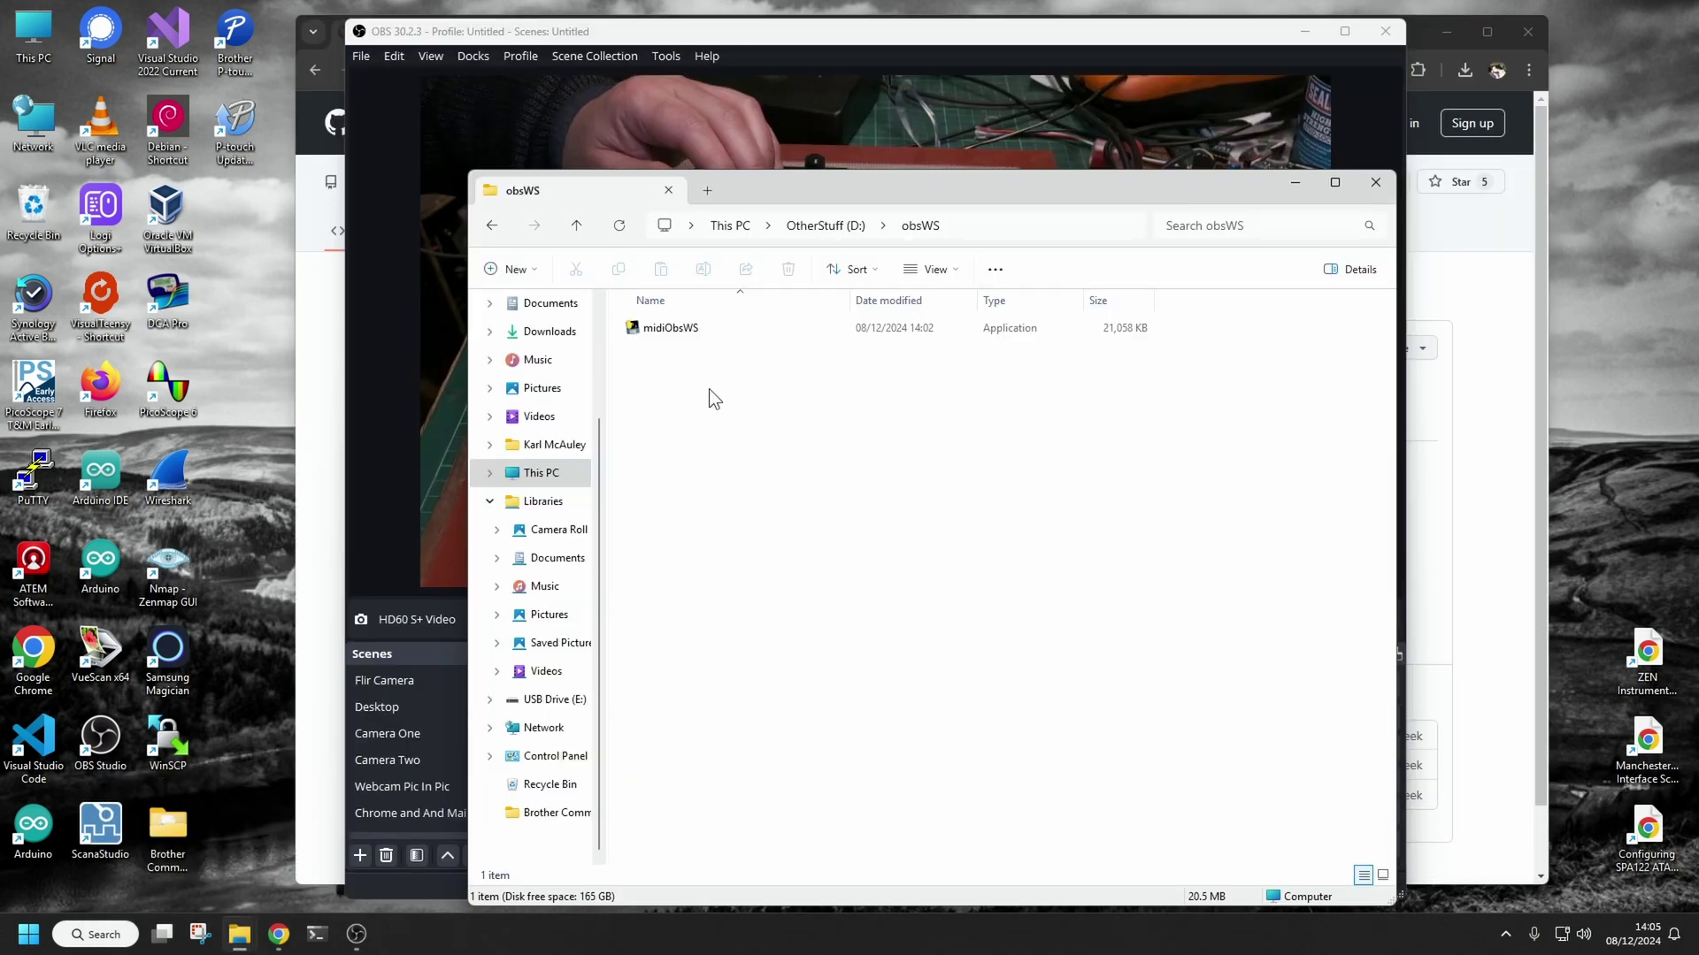
pyautogui.click(686, 329)
pyautogui.doubleClick(572, 228)
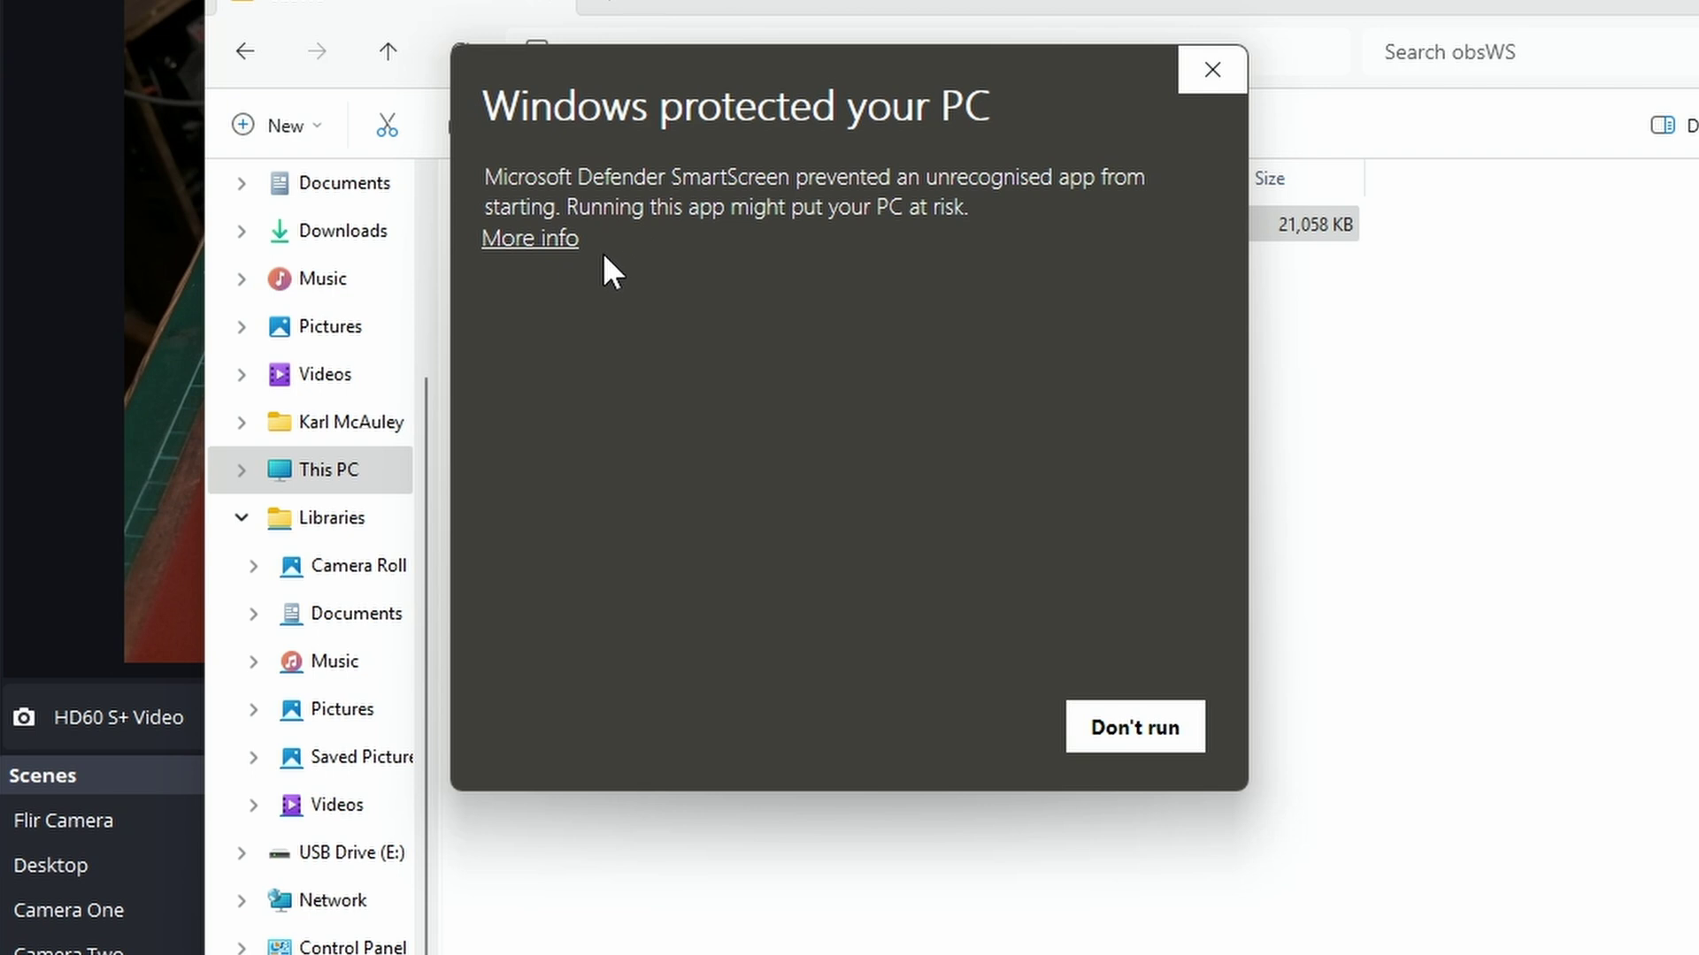
pyautogui.click(560, 252)
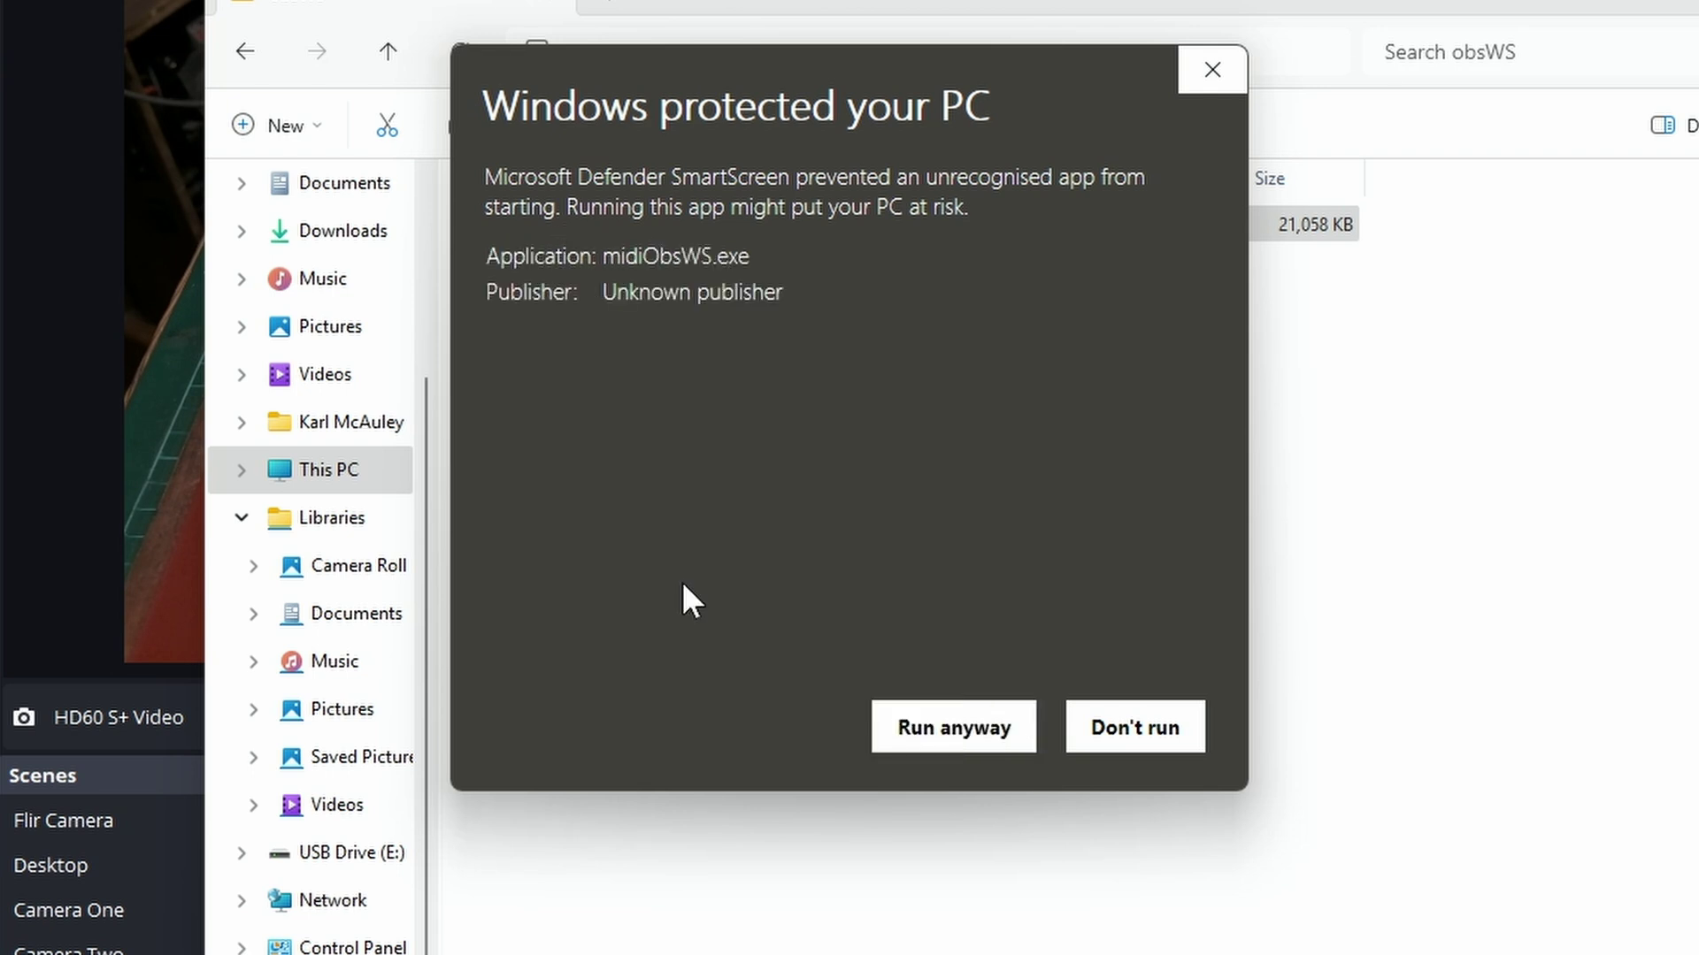
pyautogui.click(910, 742)
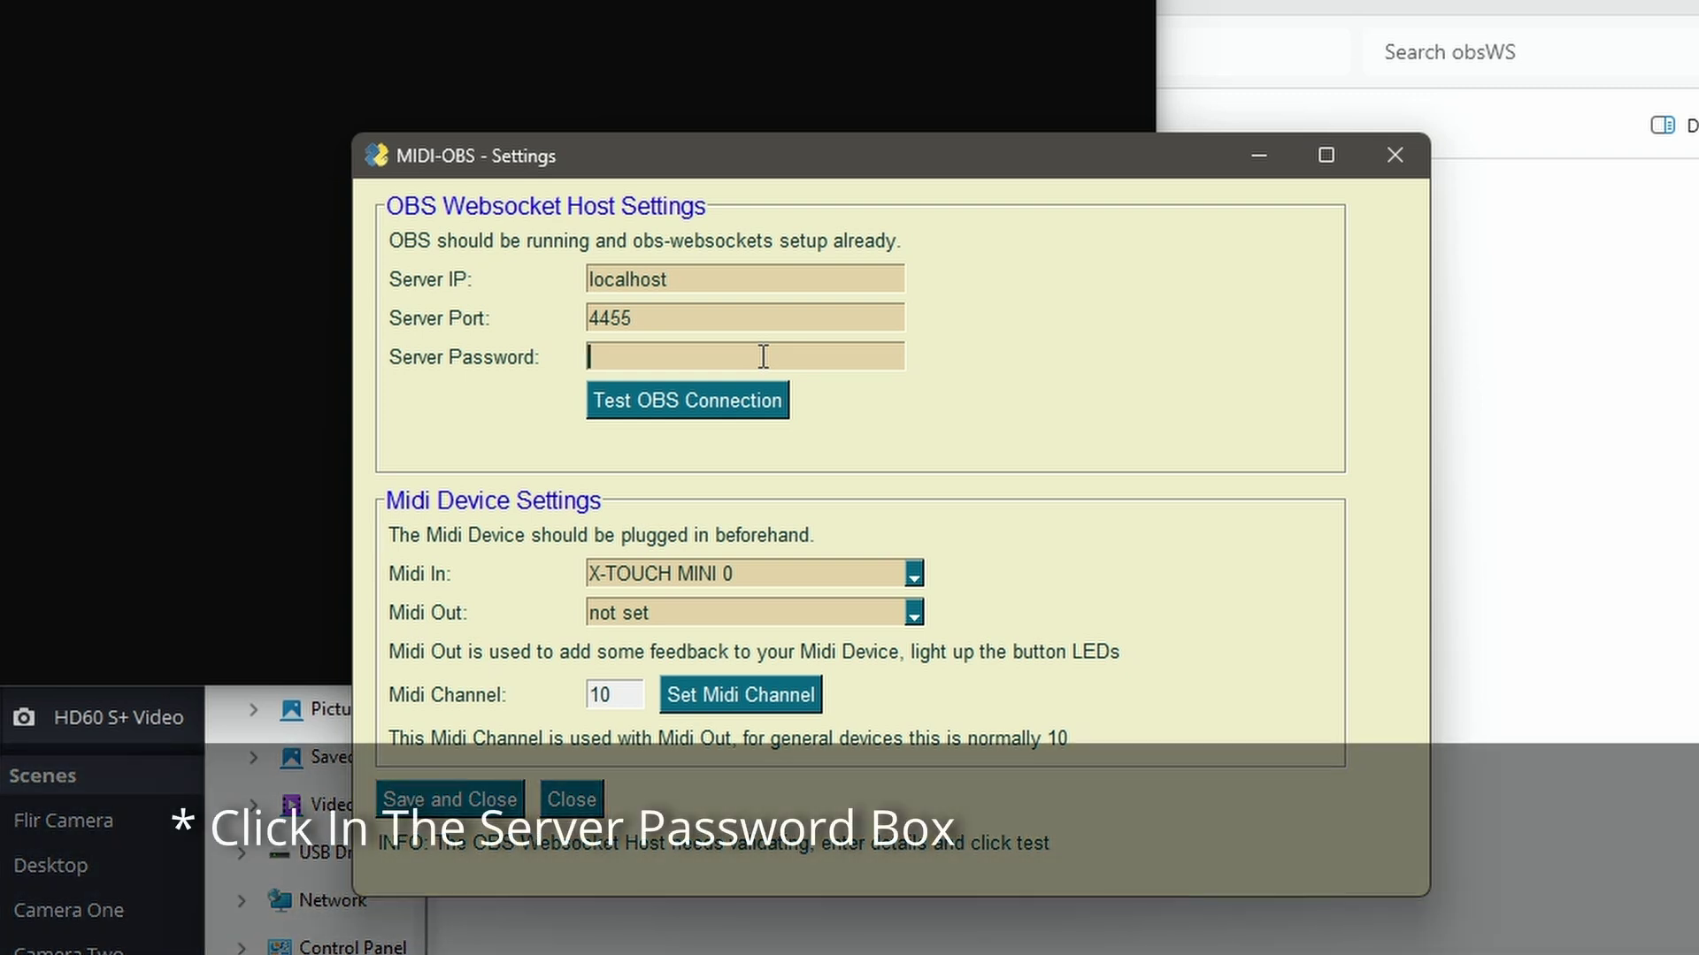
# Step: Paste the OBS password, test the connection, choose X-TOUCH MINI 1 as MIDI output, and save
pyautogui.hotkey('ctrl', 'v')
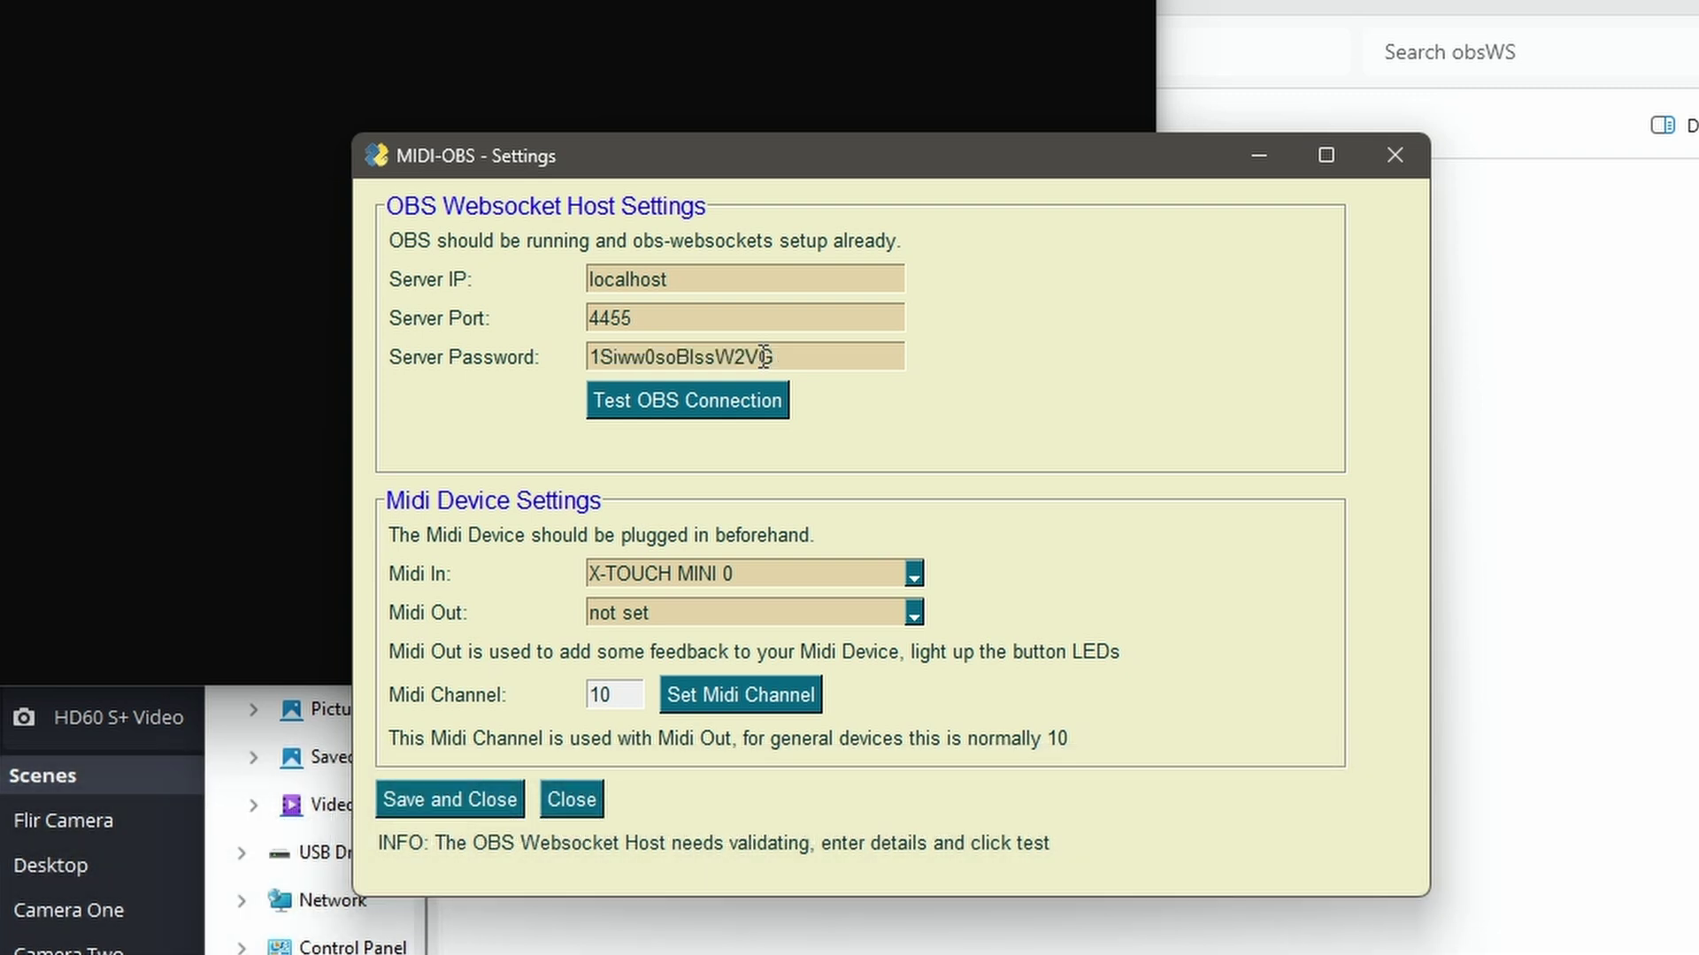
pyautogui.click(764, 400)
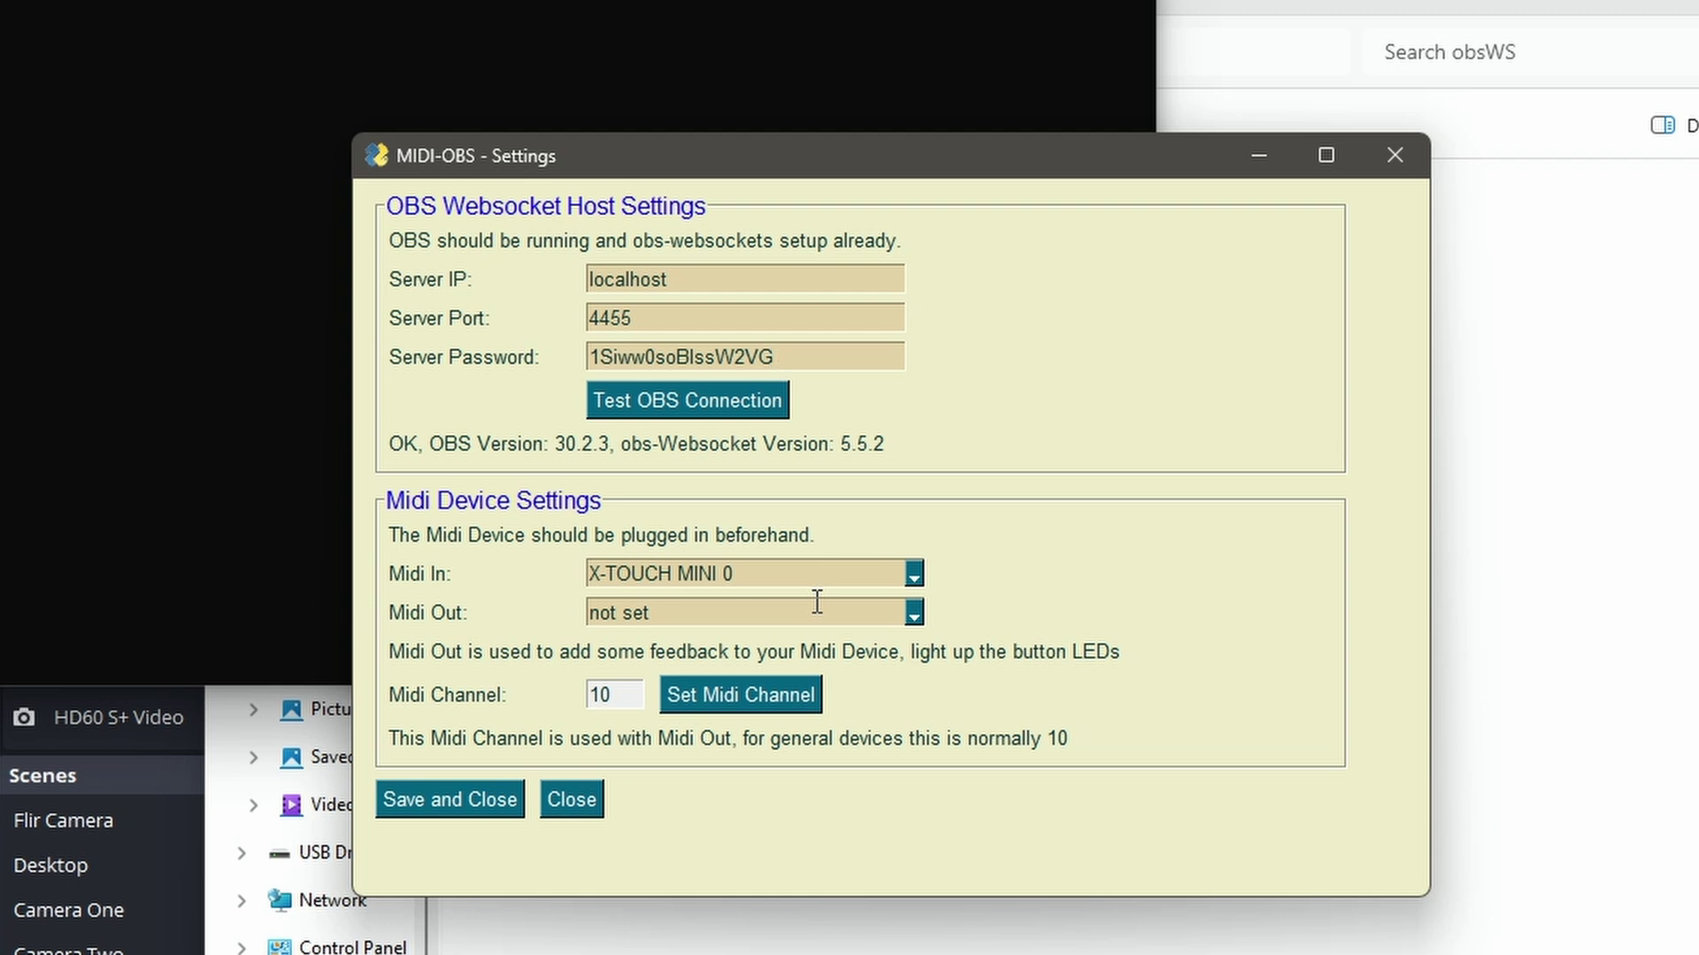
pyautogui.click(917, 616)
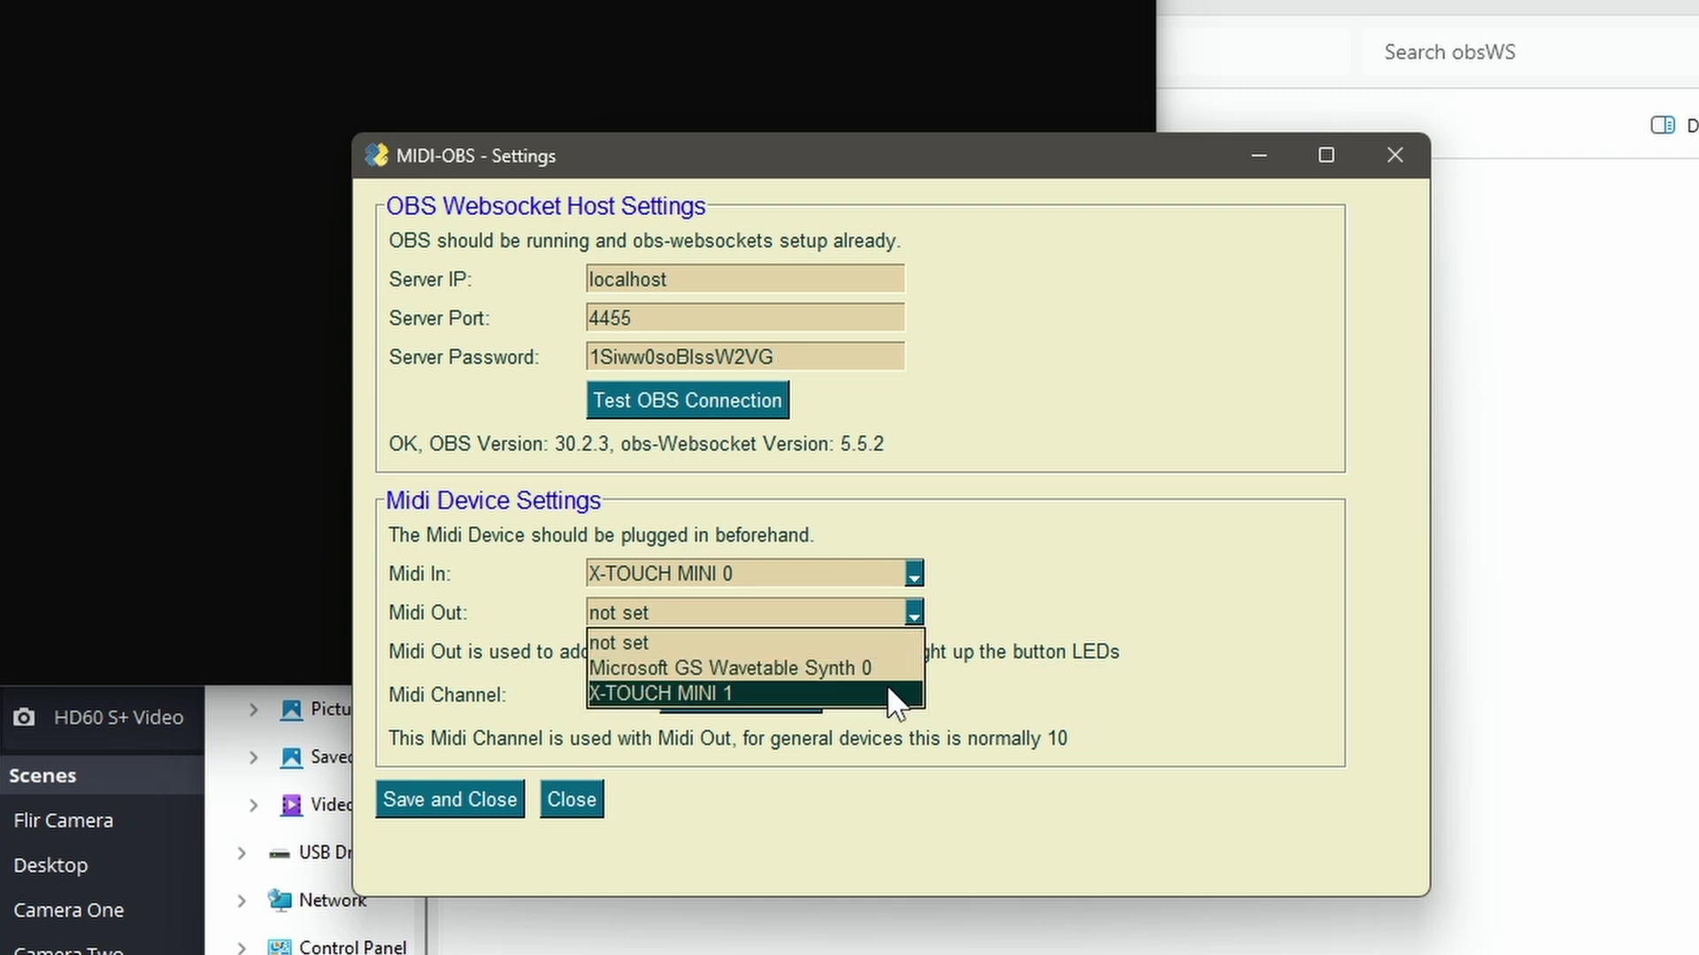
pyautogui.click(889, 692)
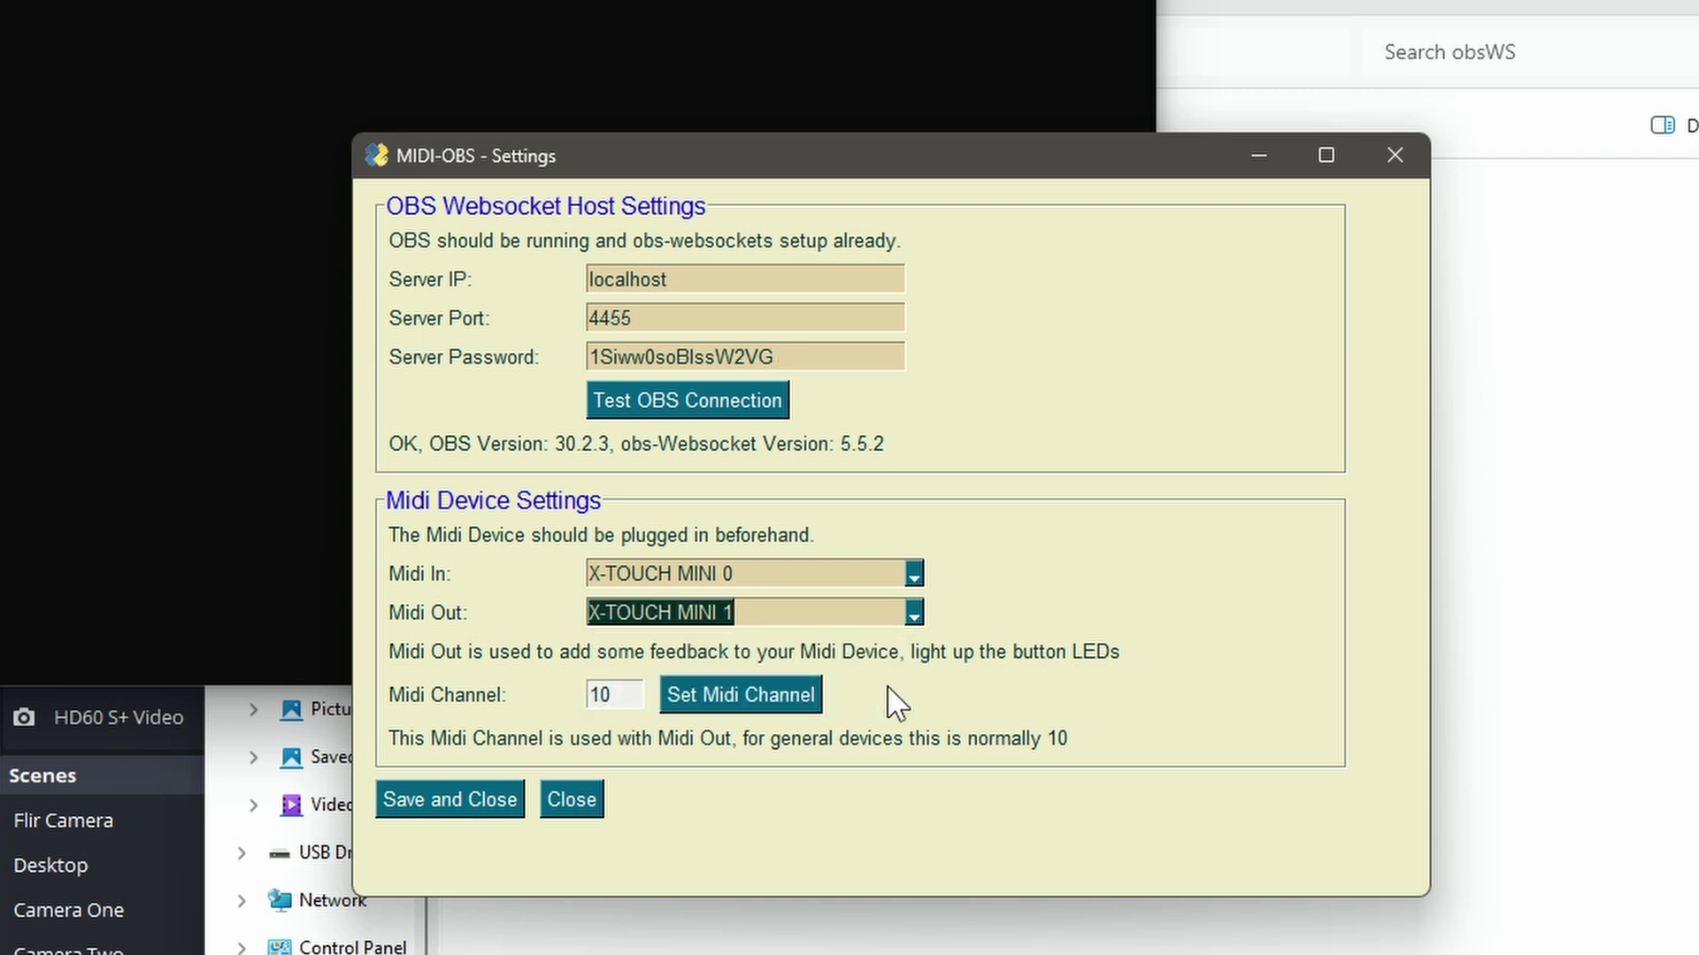
pyautogui.click(507, 794)
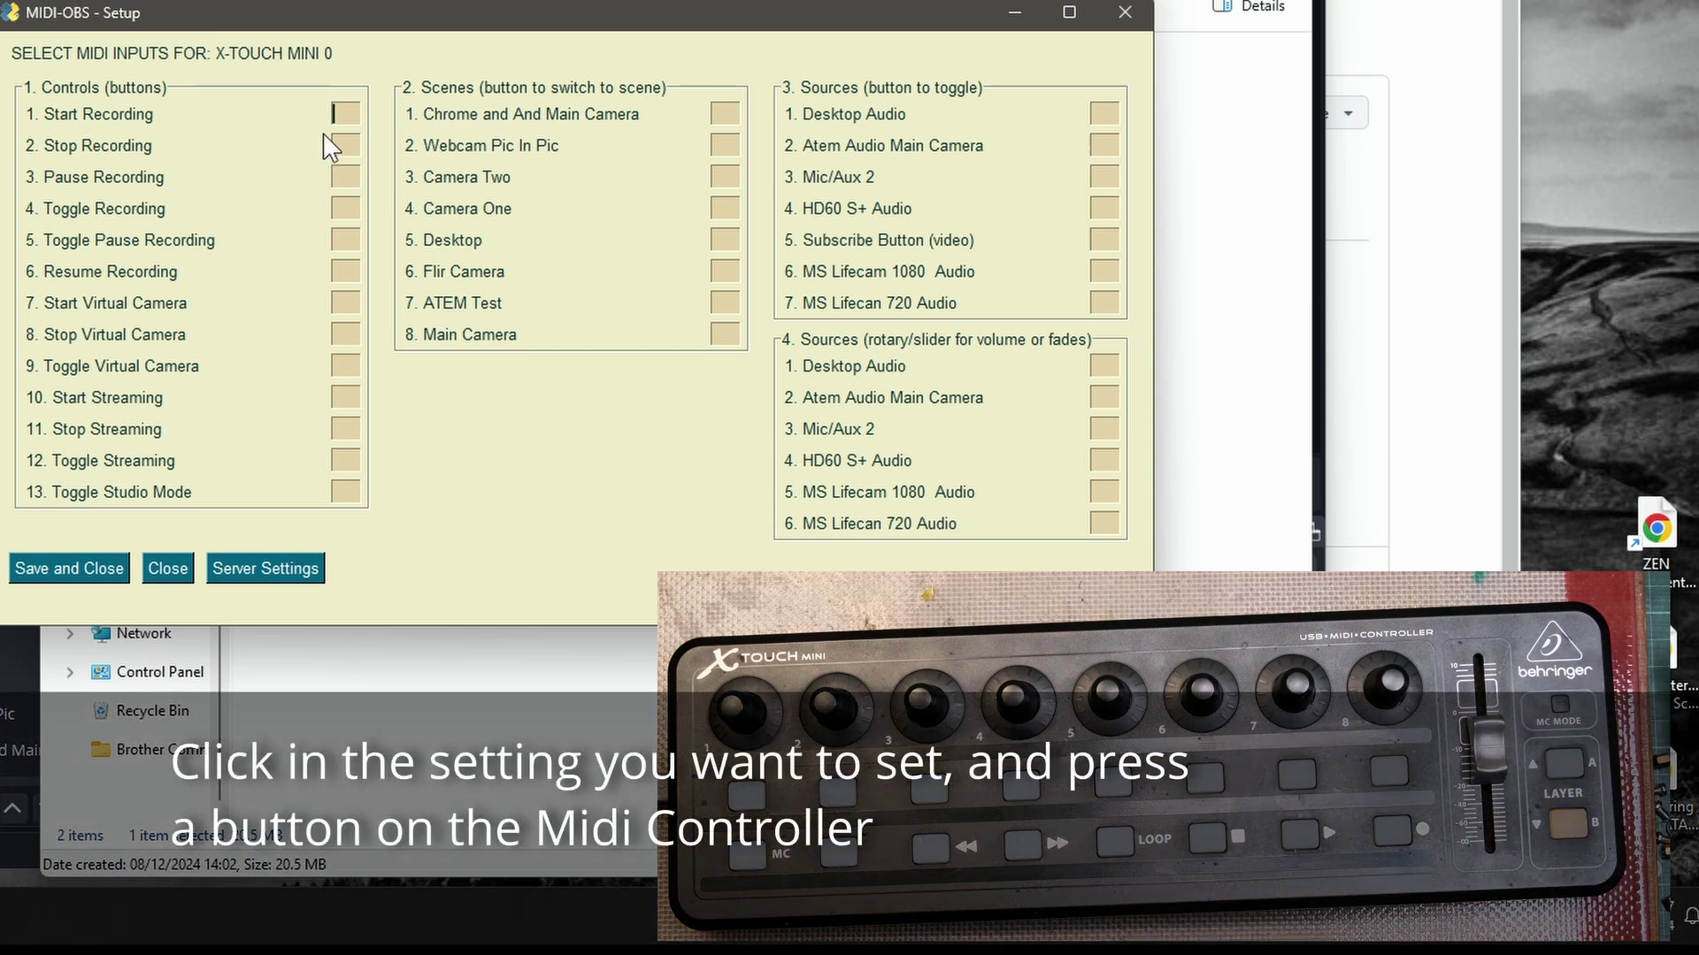
# Step: Map controller buttons to Toggle Recording (47), Toggle Studio Mode, Main Camera and Camera Two
pyautogui.click(355, 210)
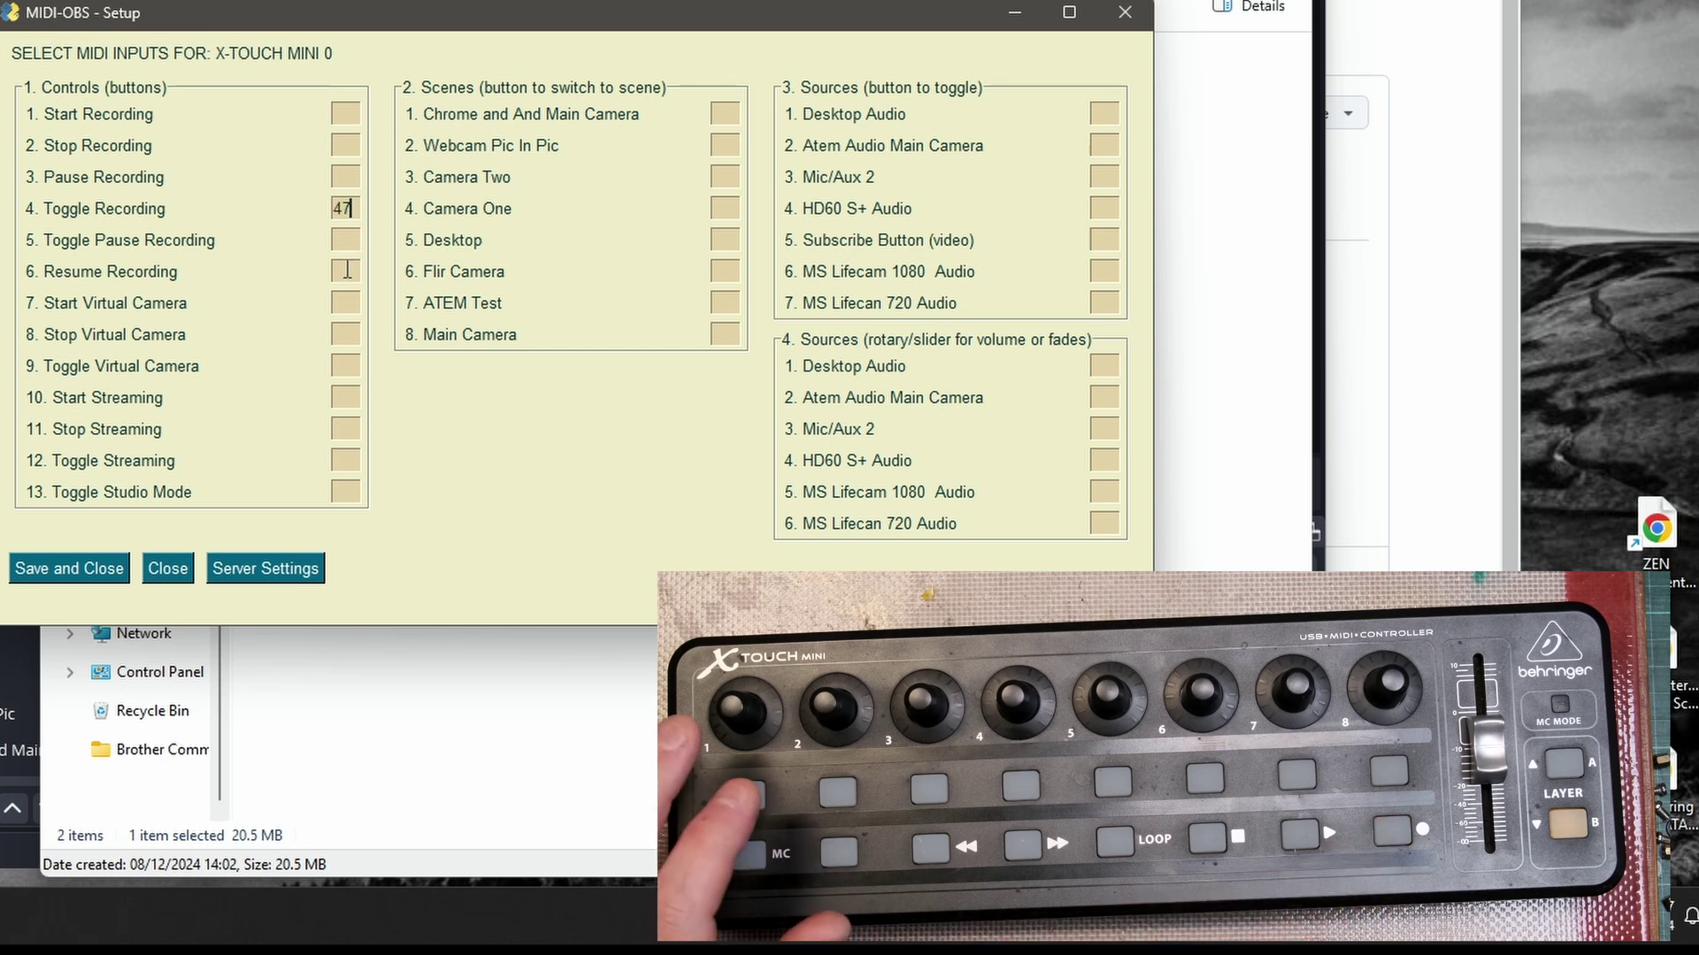
pyautogui.click(336, 489)
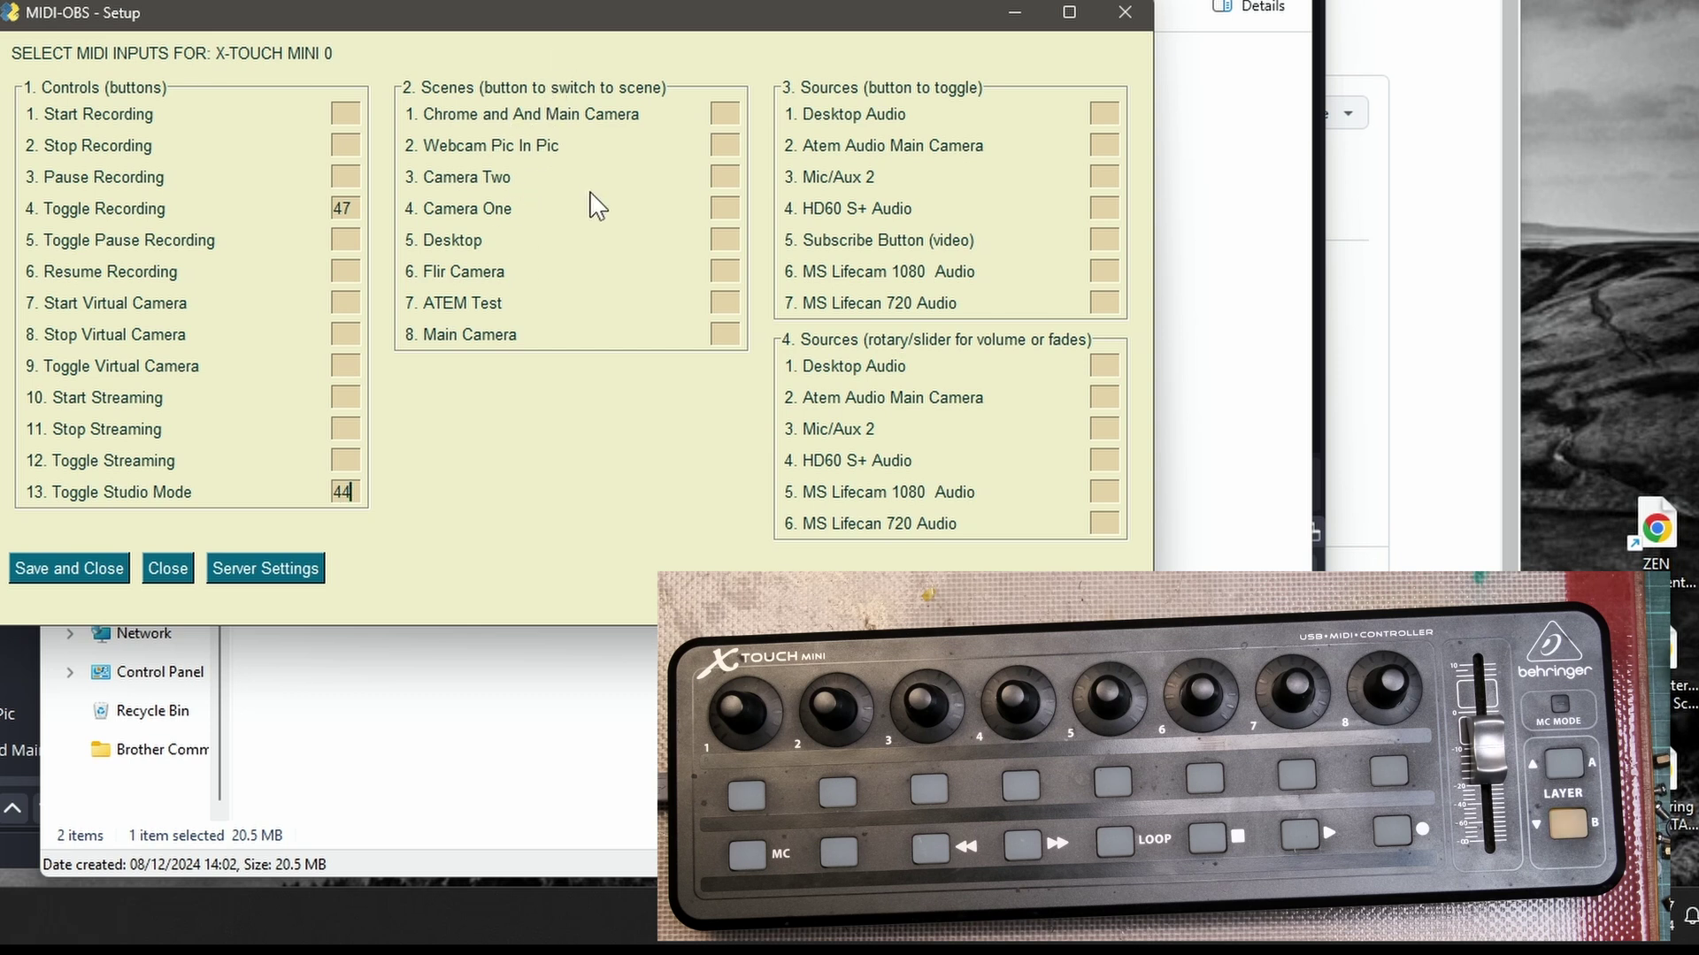
pyautogui.click(716, 336)
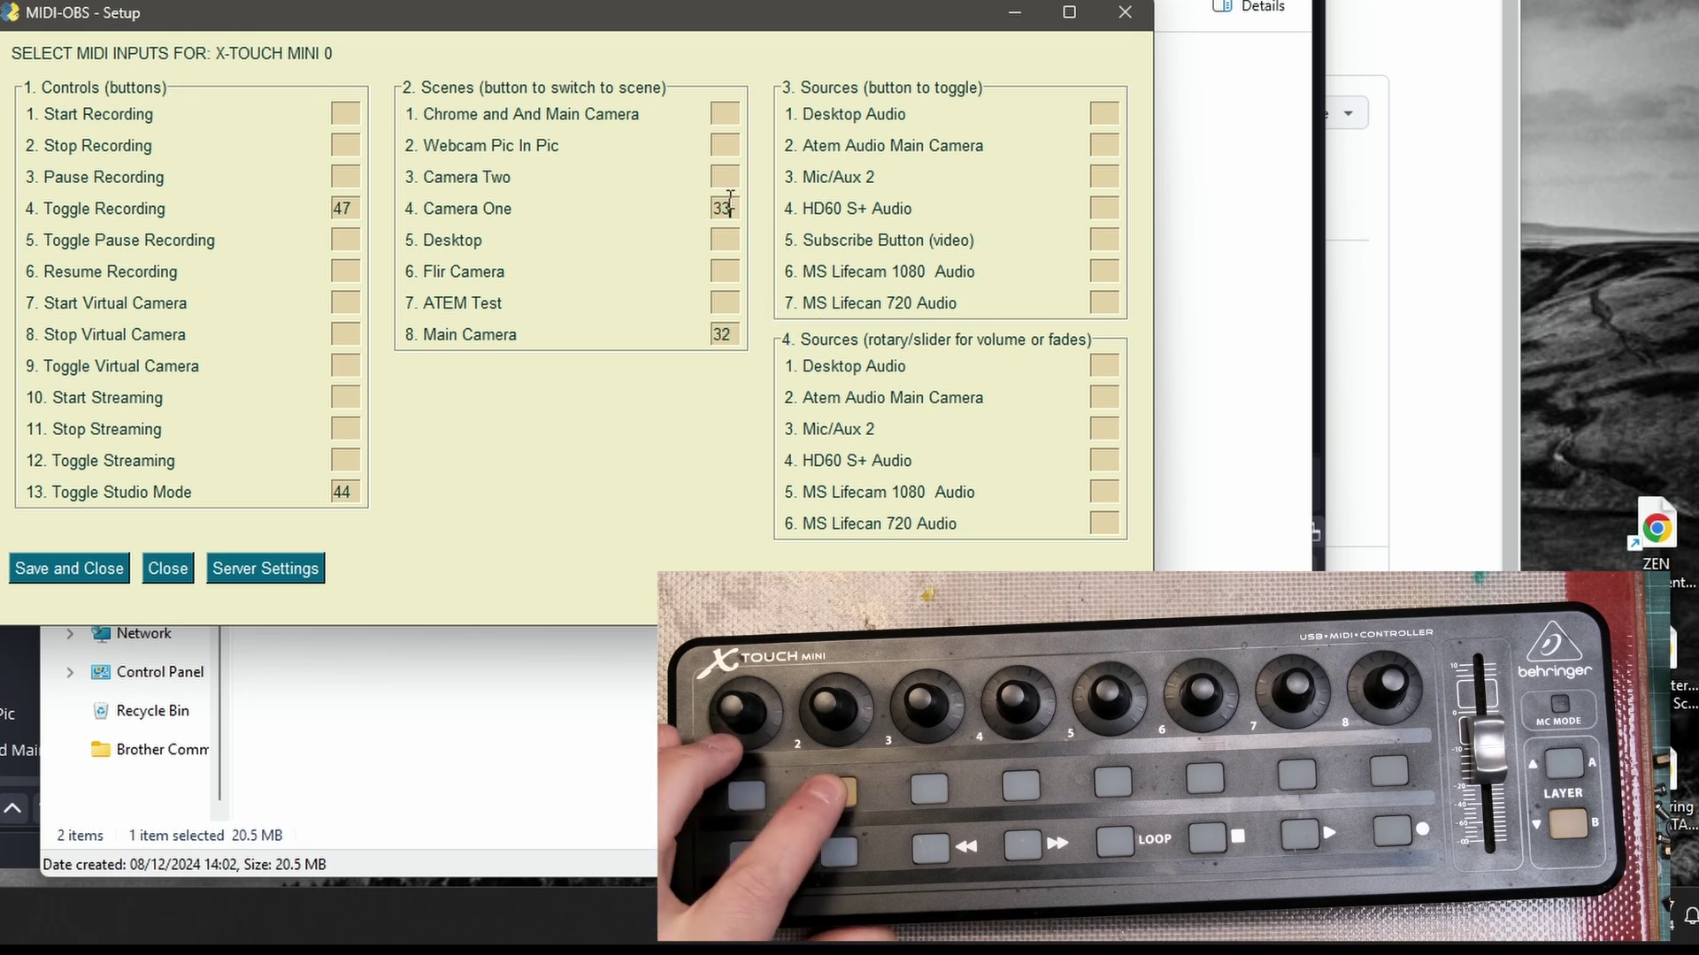
pyautogui.click(728, 176)
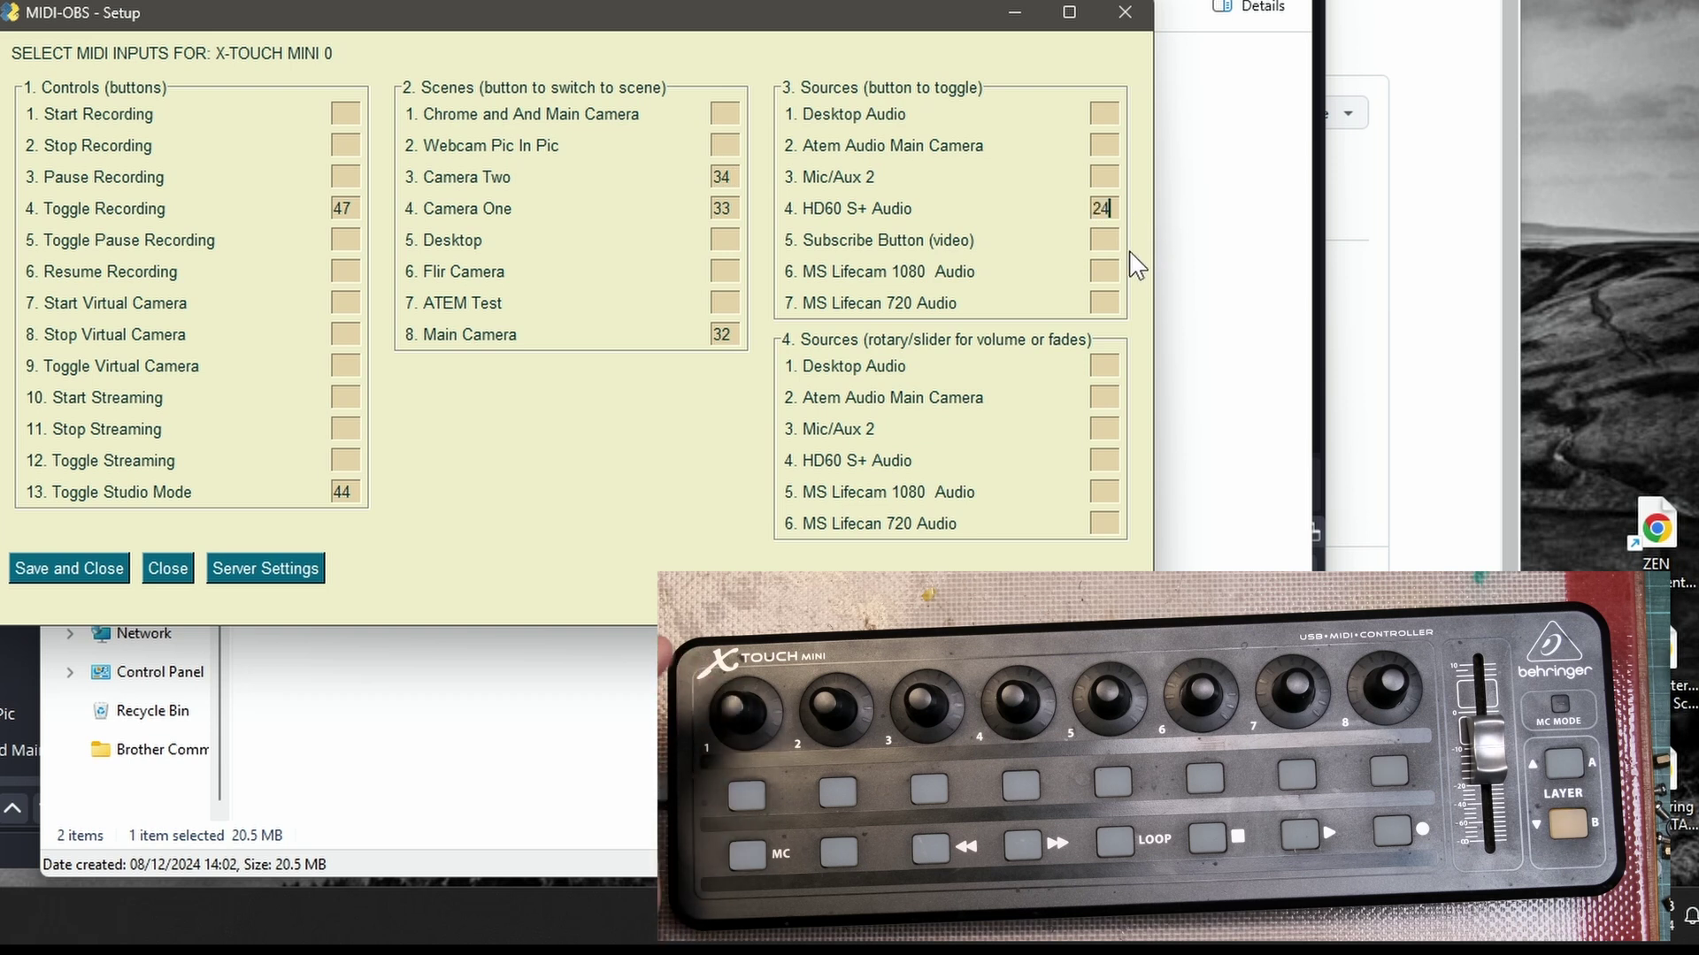
# Step: Map buttons to toggle MS Lifecam 1080 Audio, MS Lifecam 720 Audio and Subscribe Button
pyautogui.click(1102, 266)
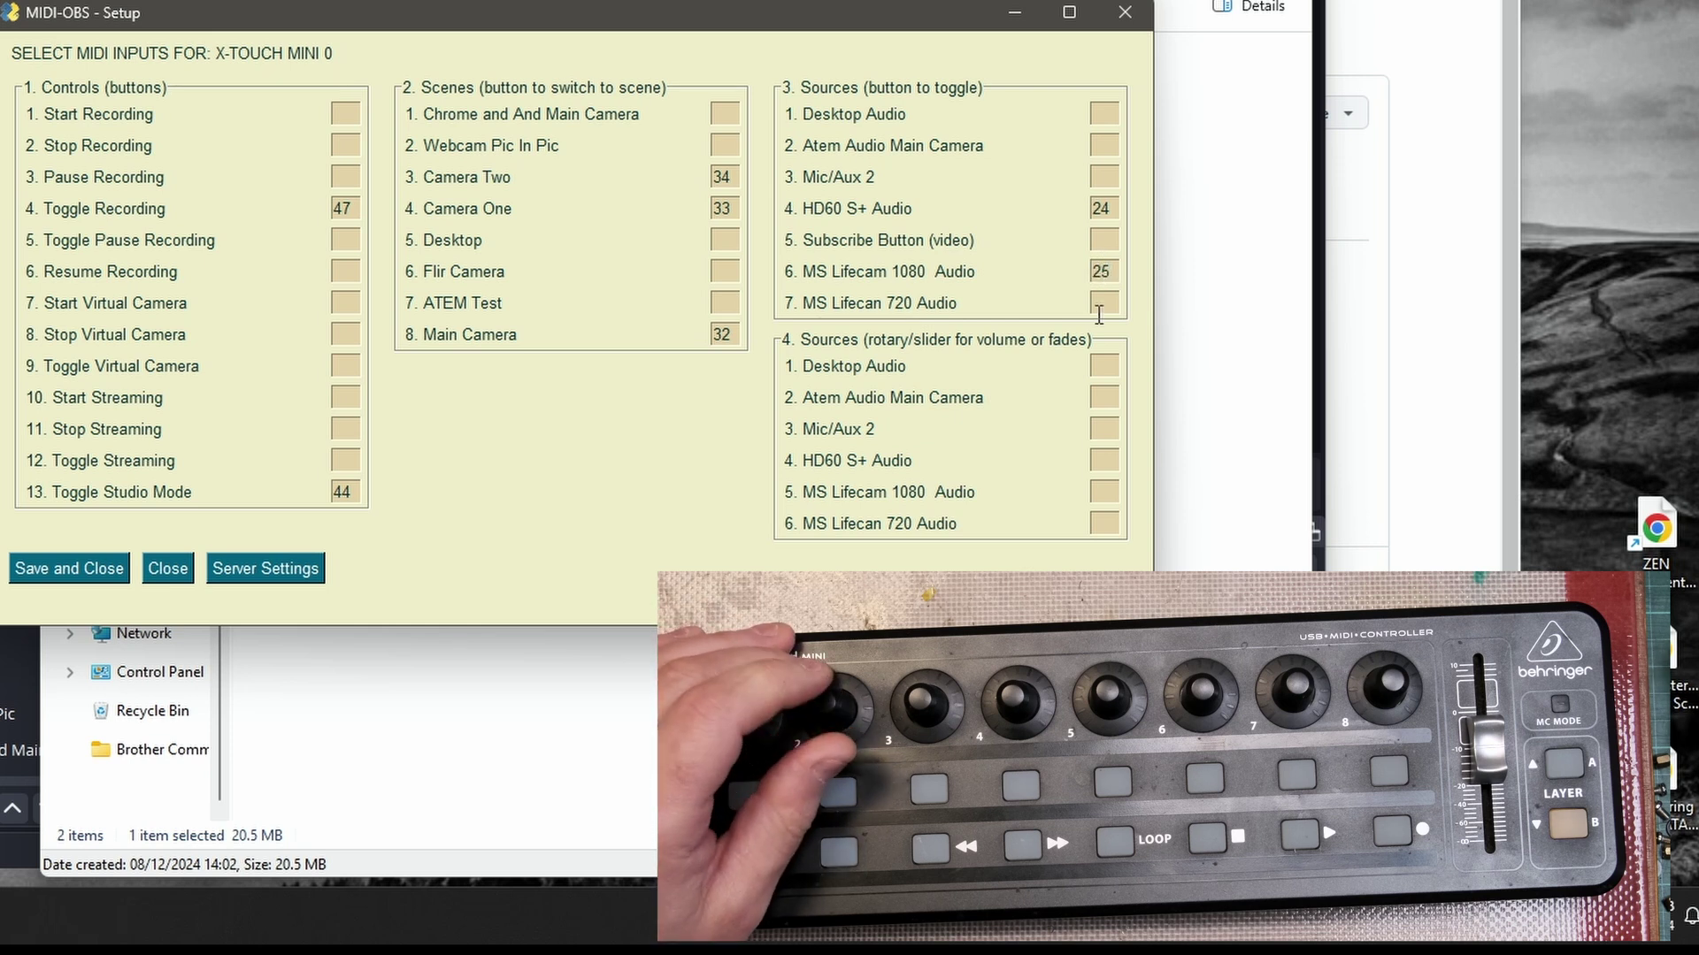
pyautogui.click(1098, 306)
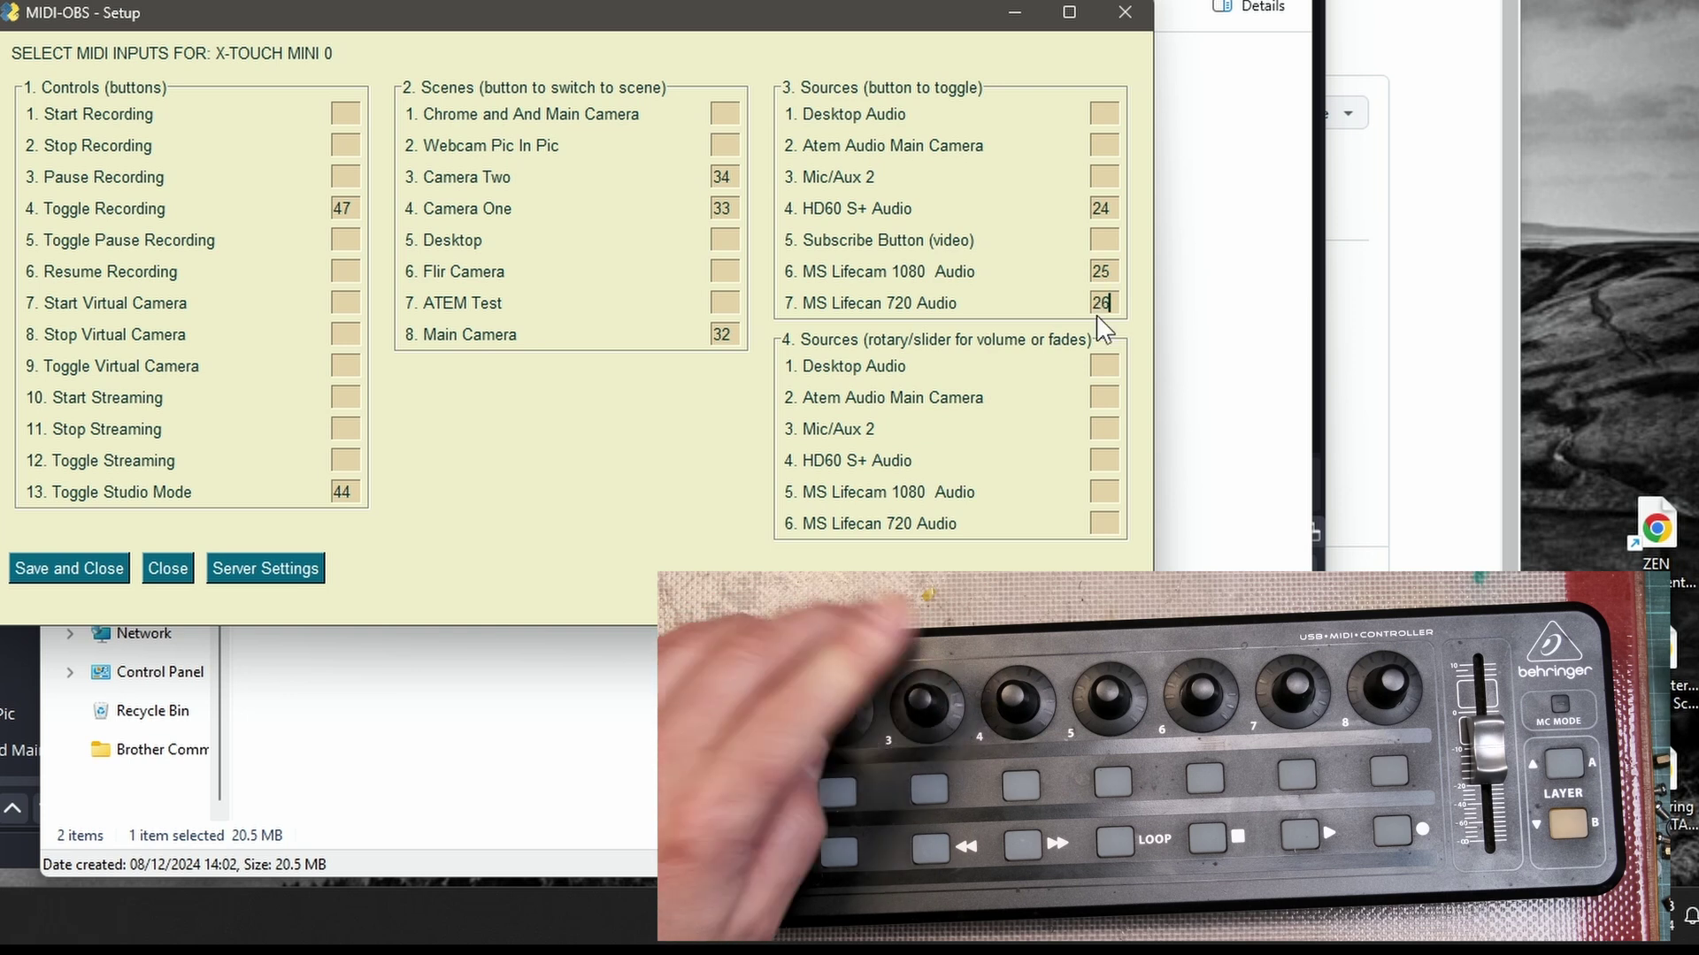
pyautogui.click(1100, 239)
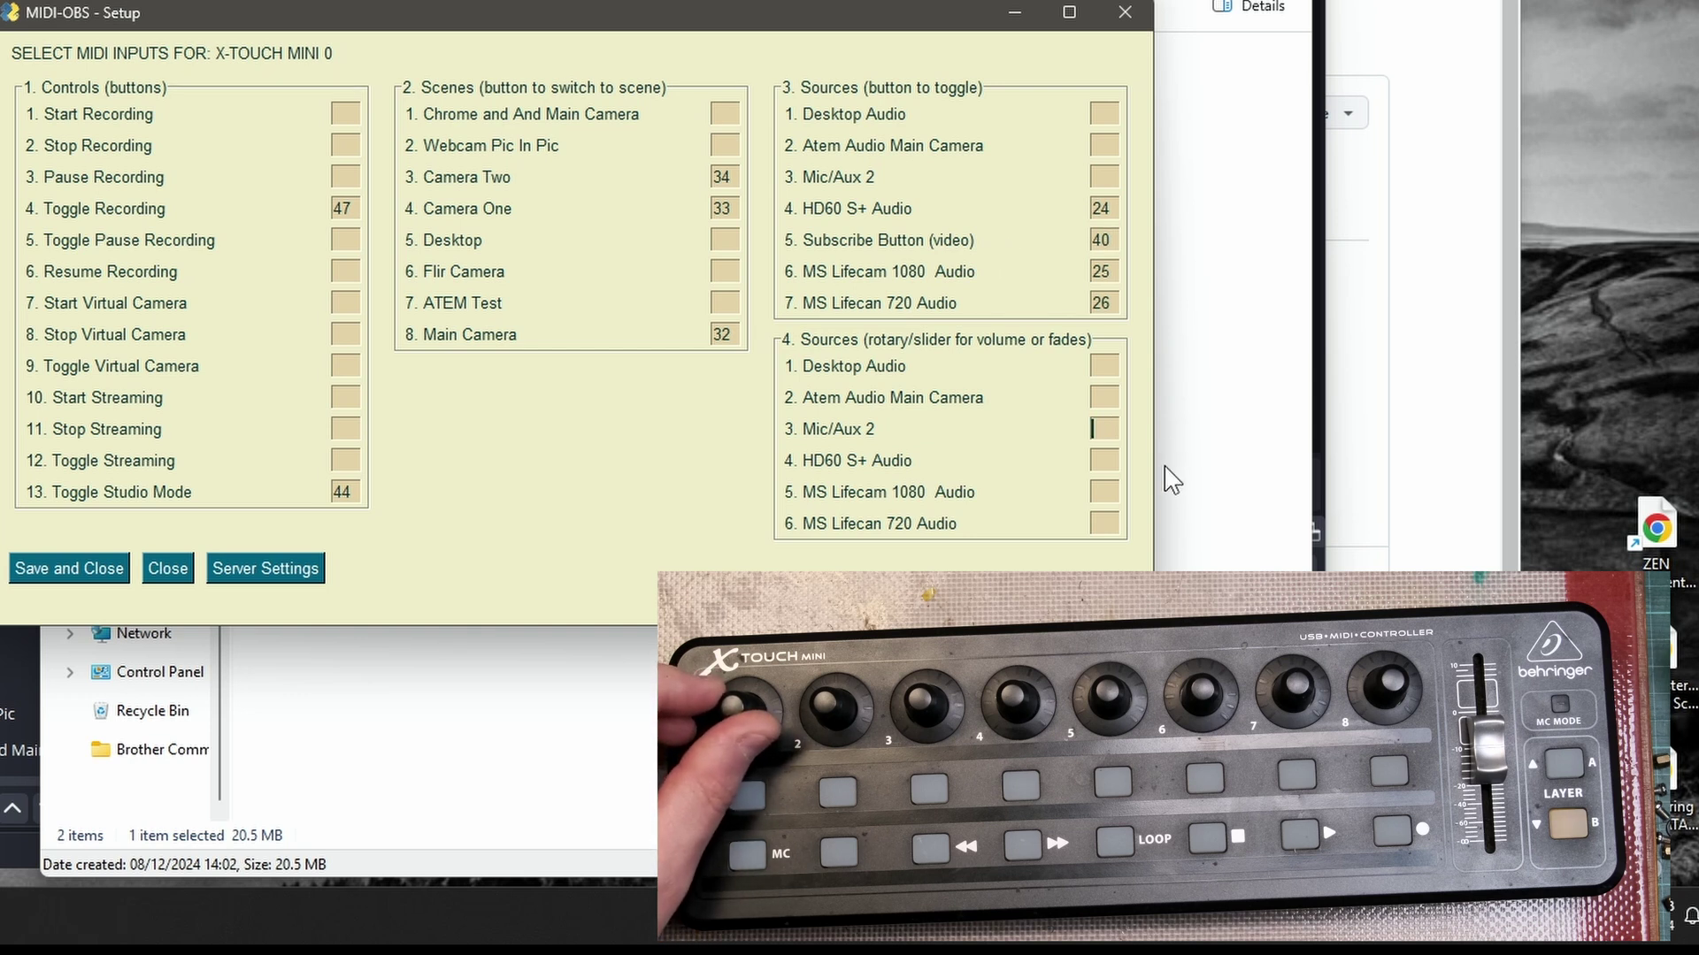
# Step: Map knobs to both Lifecam audio volumes and the fader to Desktop Audio (12, 13, 10), then save
pyautogui.click(1104, 492)
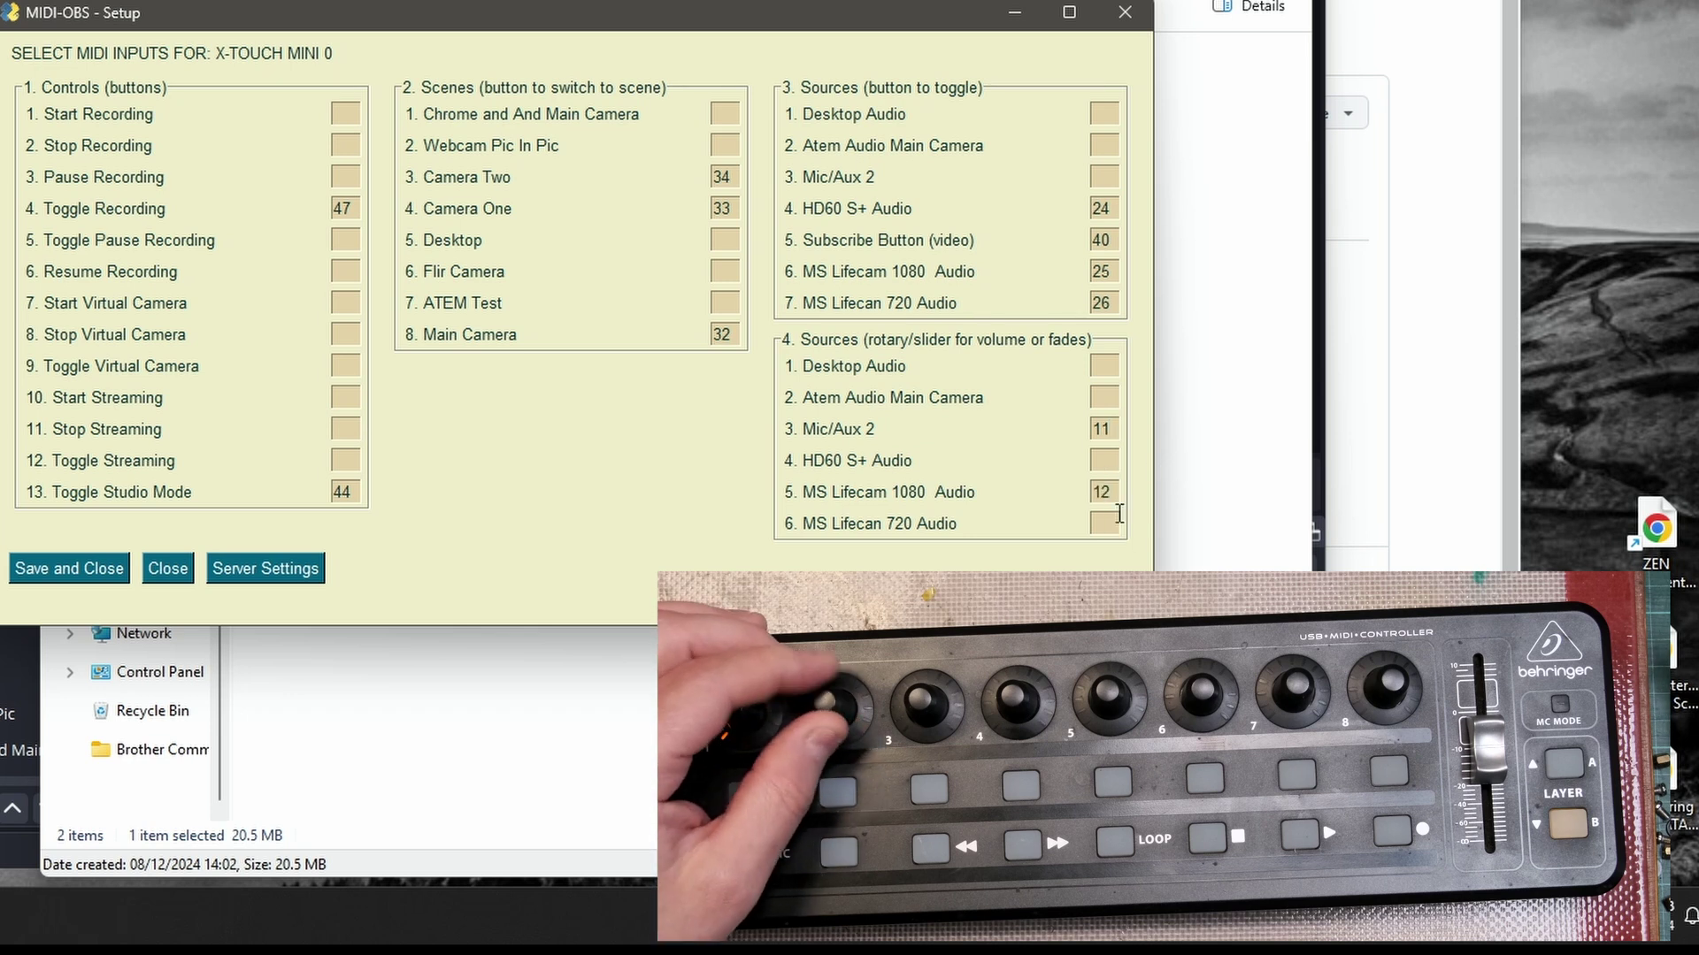
pyautogui.click(1117, 526)
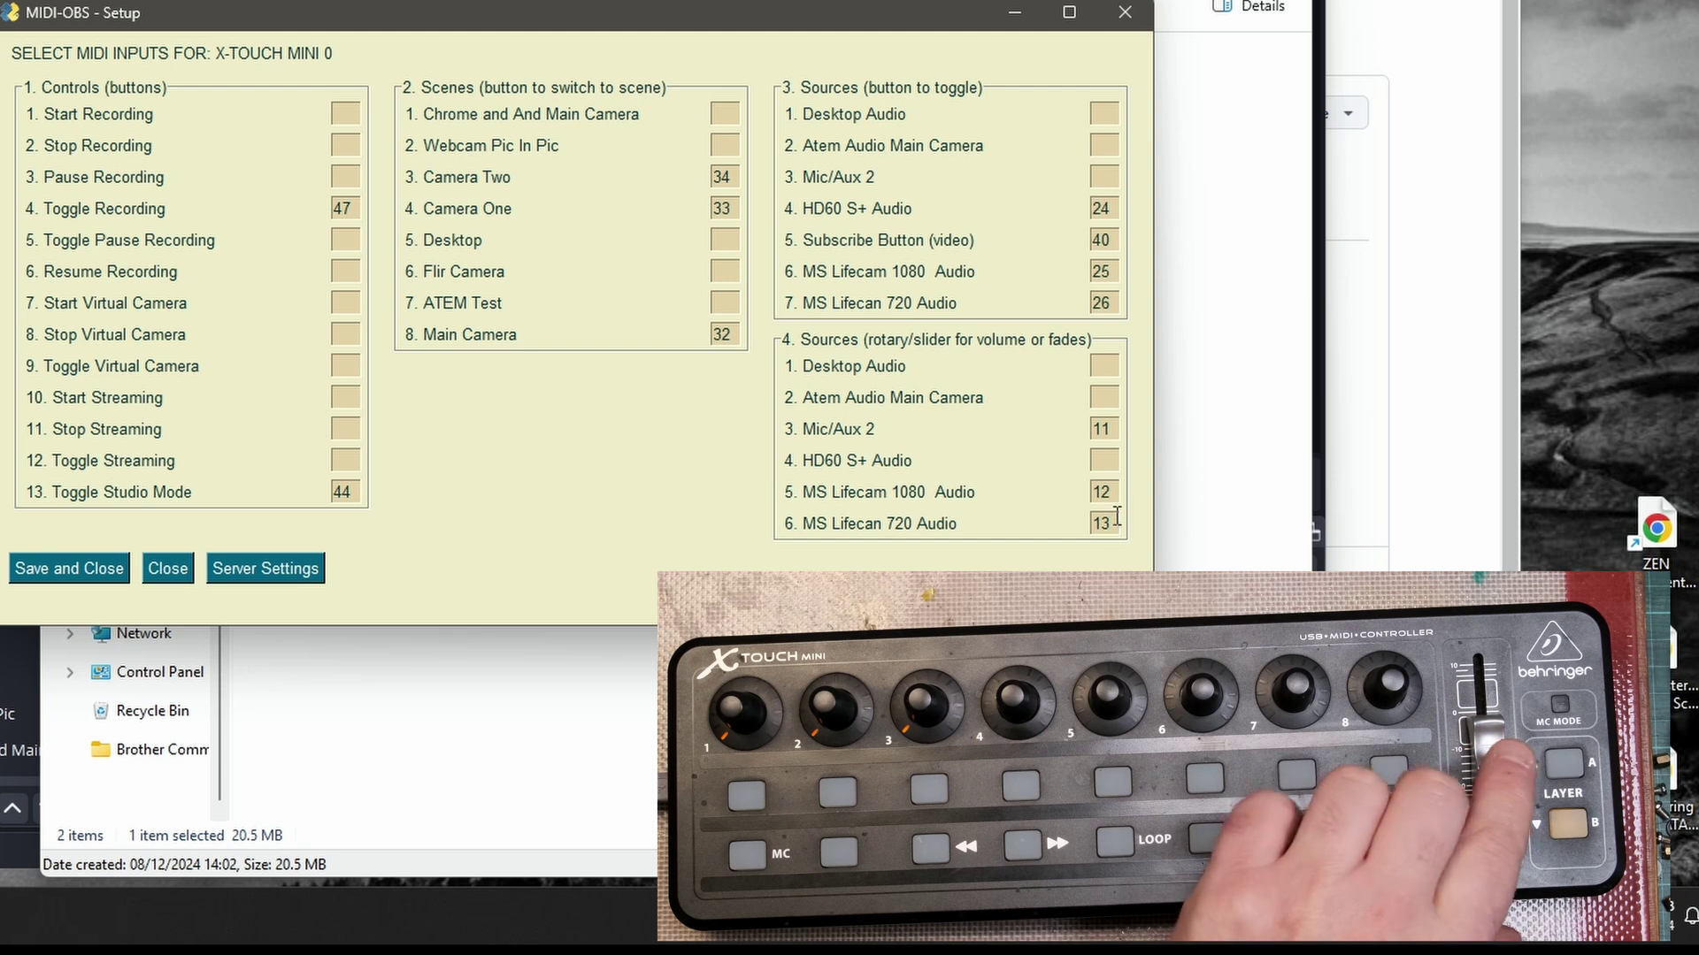
pyautogui.click(1103, 367)
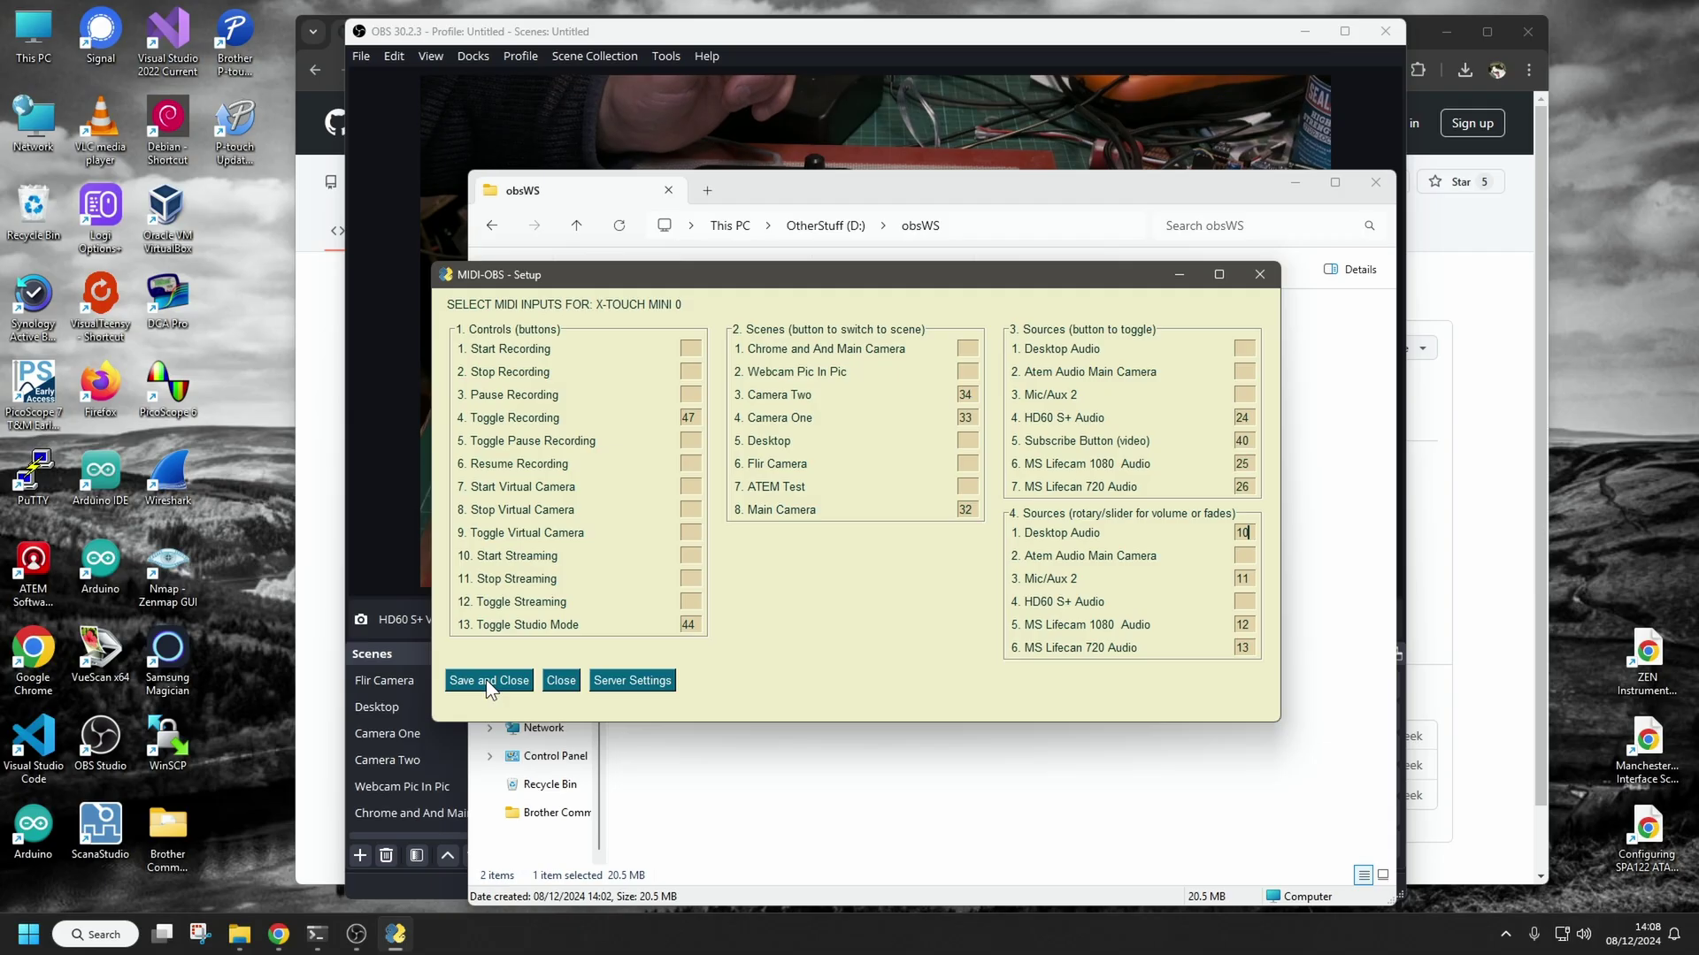
pyautogui.click(488, 681)
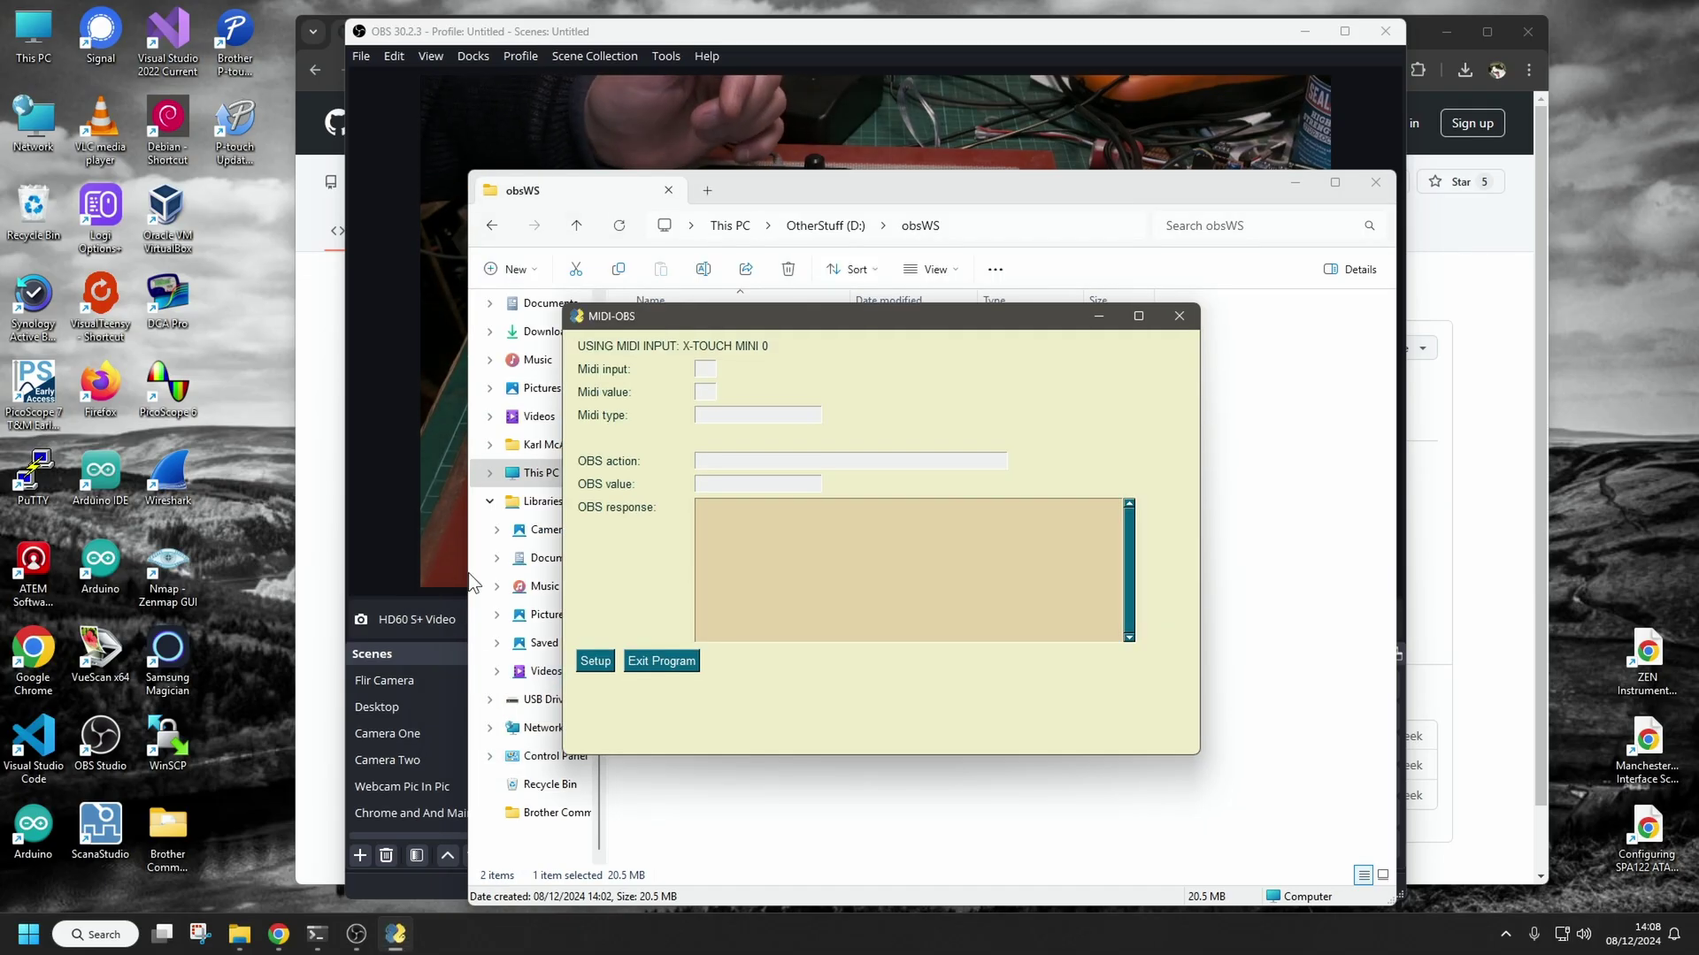
# Step: Place MIDI-OBS on the left and OBS on the right, then select the HD60 S+ Audio source
pyautogui.moveTo(703, 325); pyautogui.dragTo(371, 347)
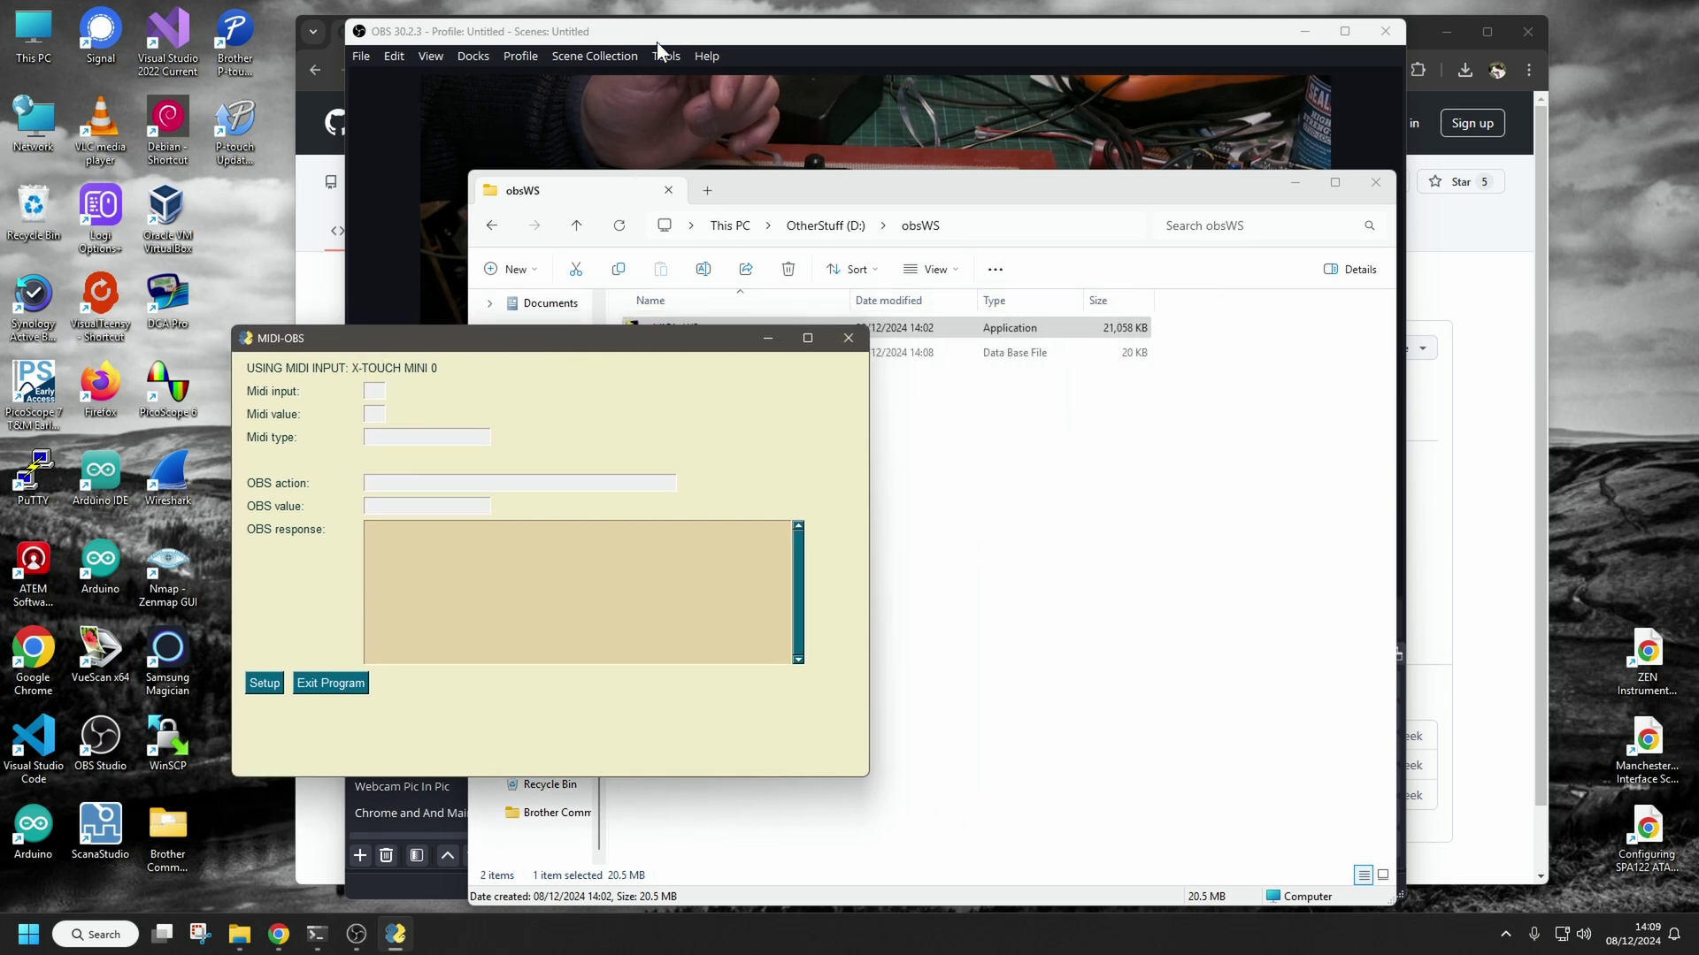
pyautogui.moveTo(657, 40); pyautogui.dragTo(799, 32)
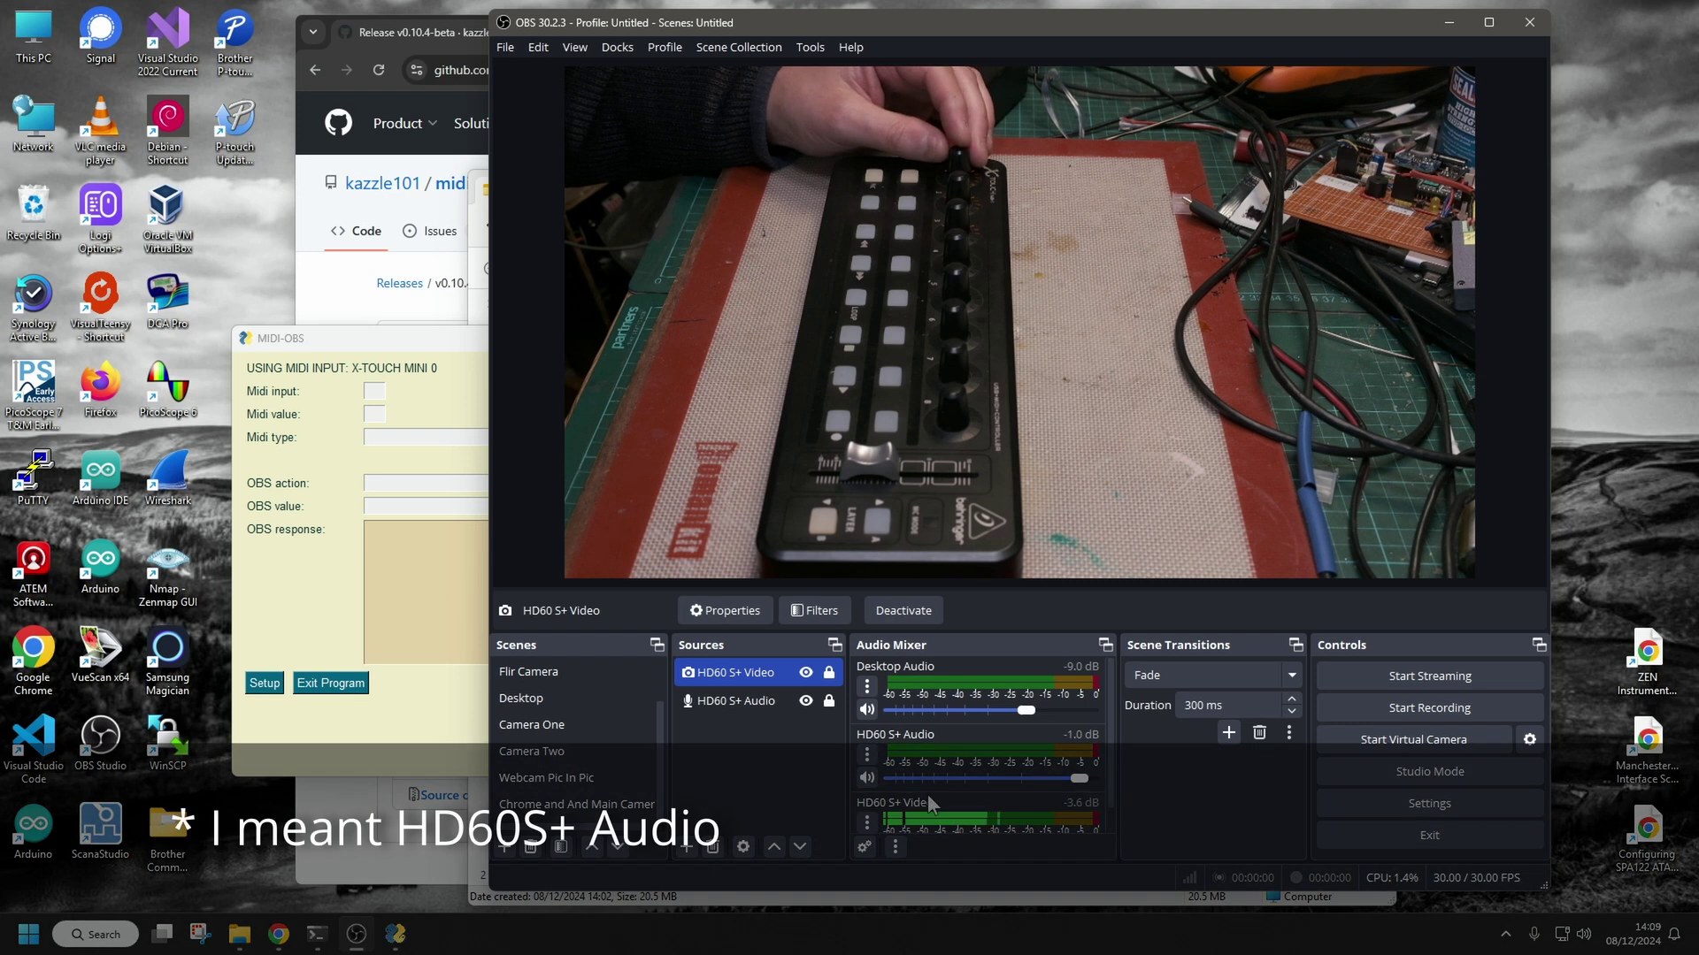
pyautogui.scroll(-1, 929, 802)
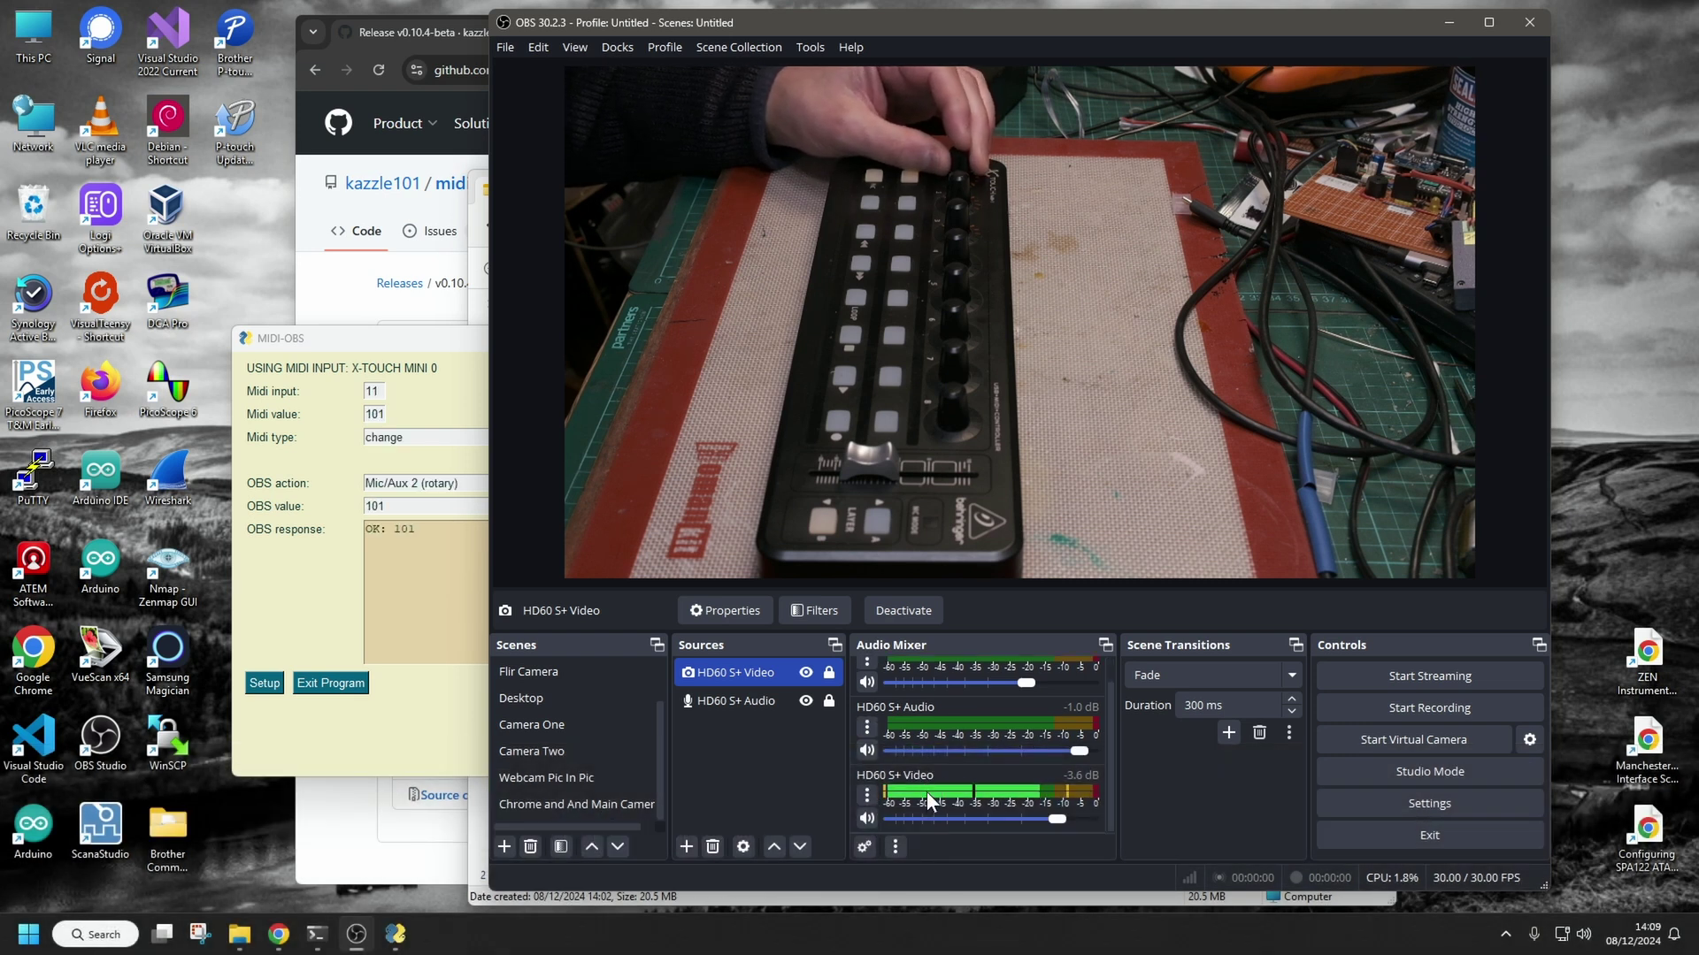
pyautogui.click(918, 763)
pyautogui.scroll(1, 918, 763)
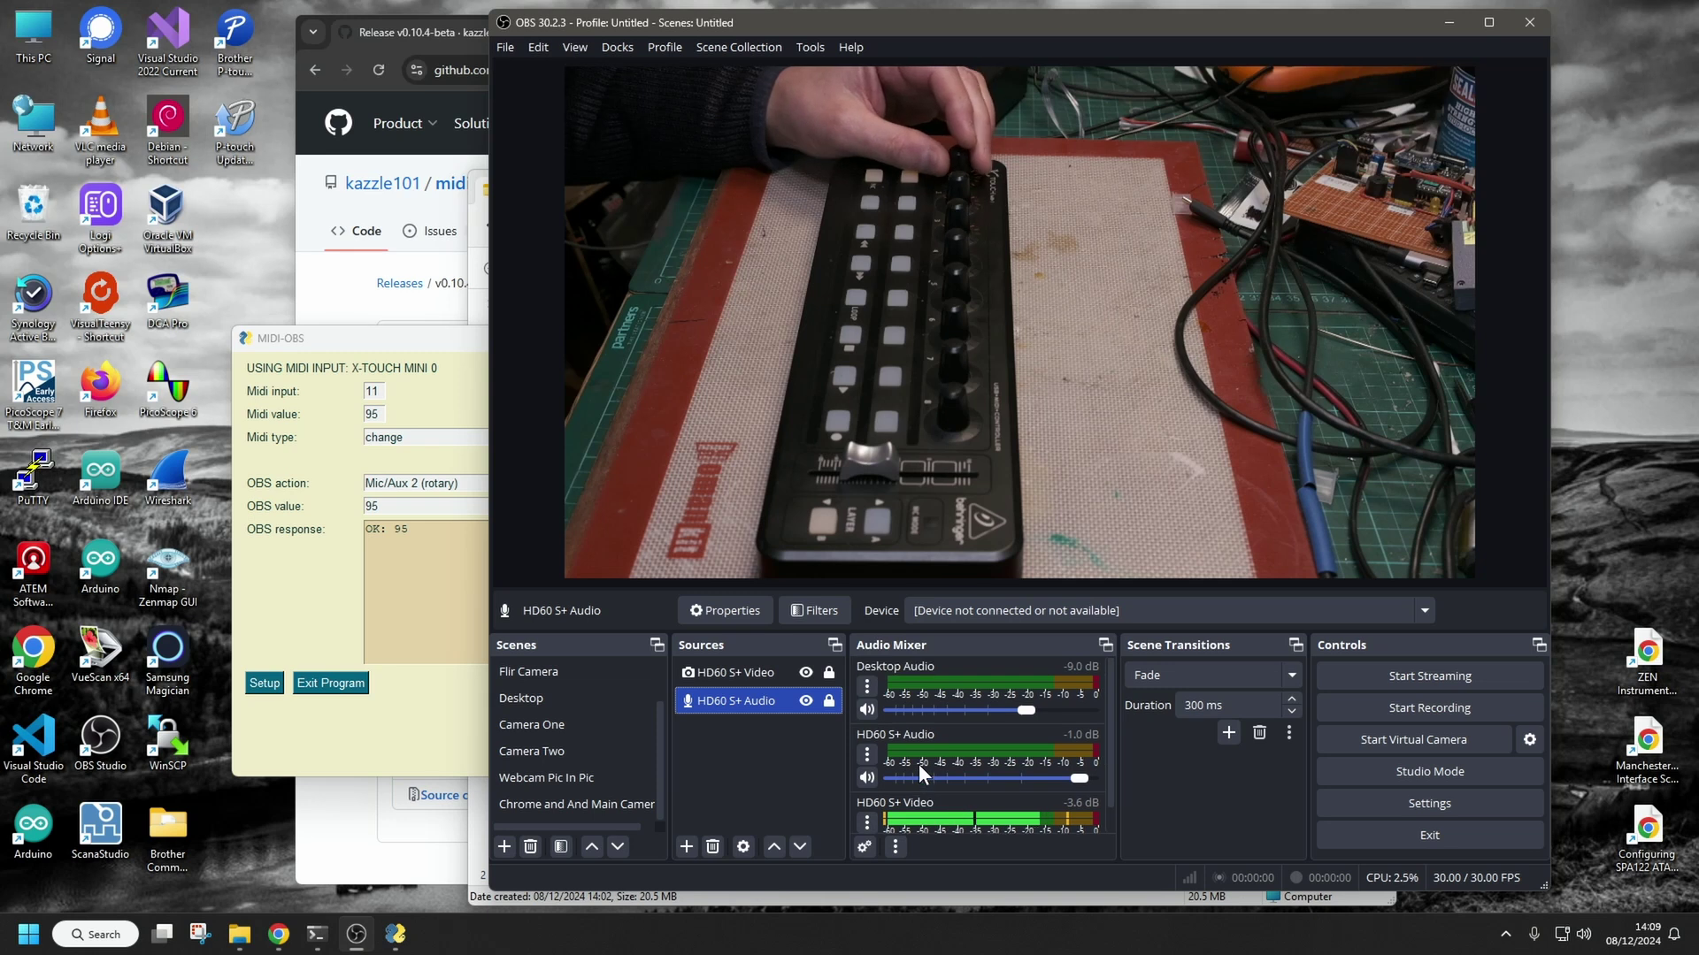
pyautogui.click(263, 683)
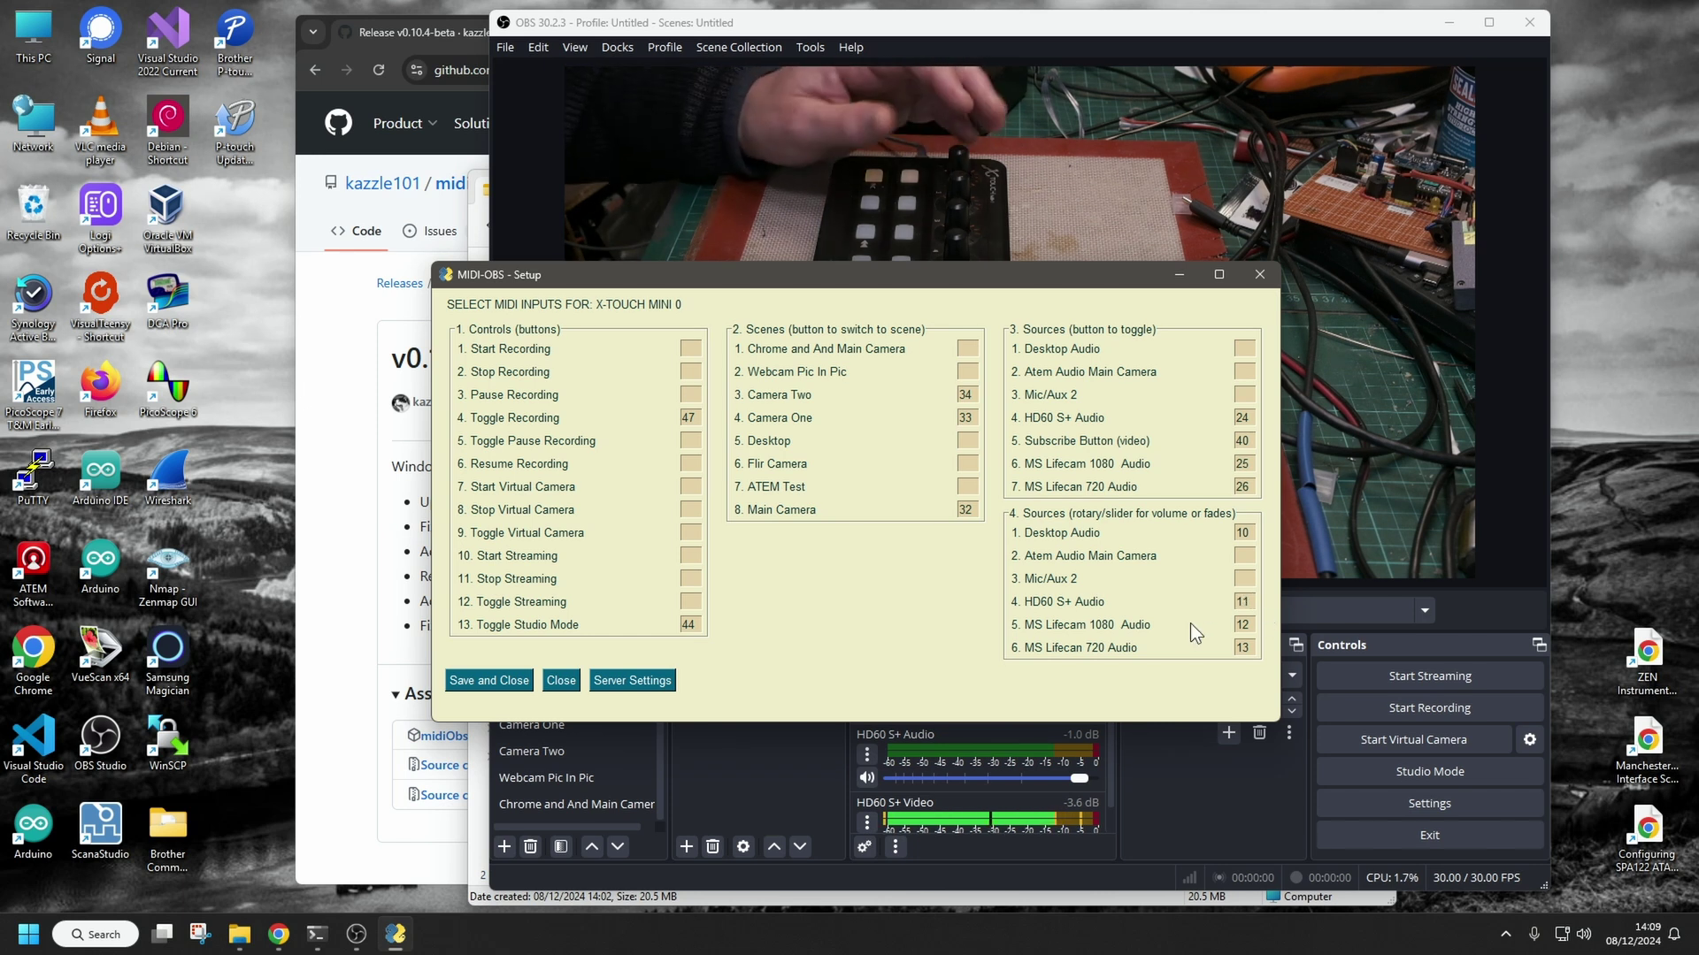
# Step: Save the remapping of knob 11 from Mic/Aux 2 to HD60 S+ Audio volume
pyautogui.click(495, 681)
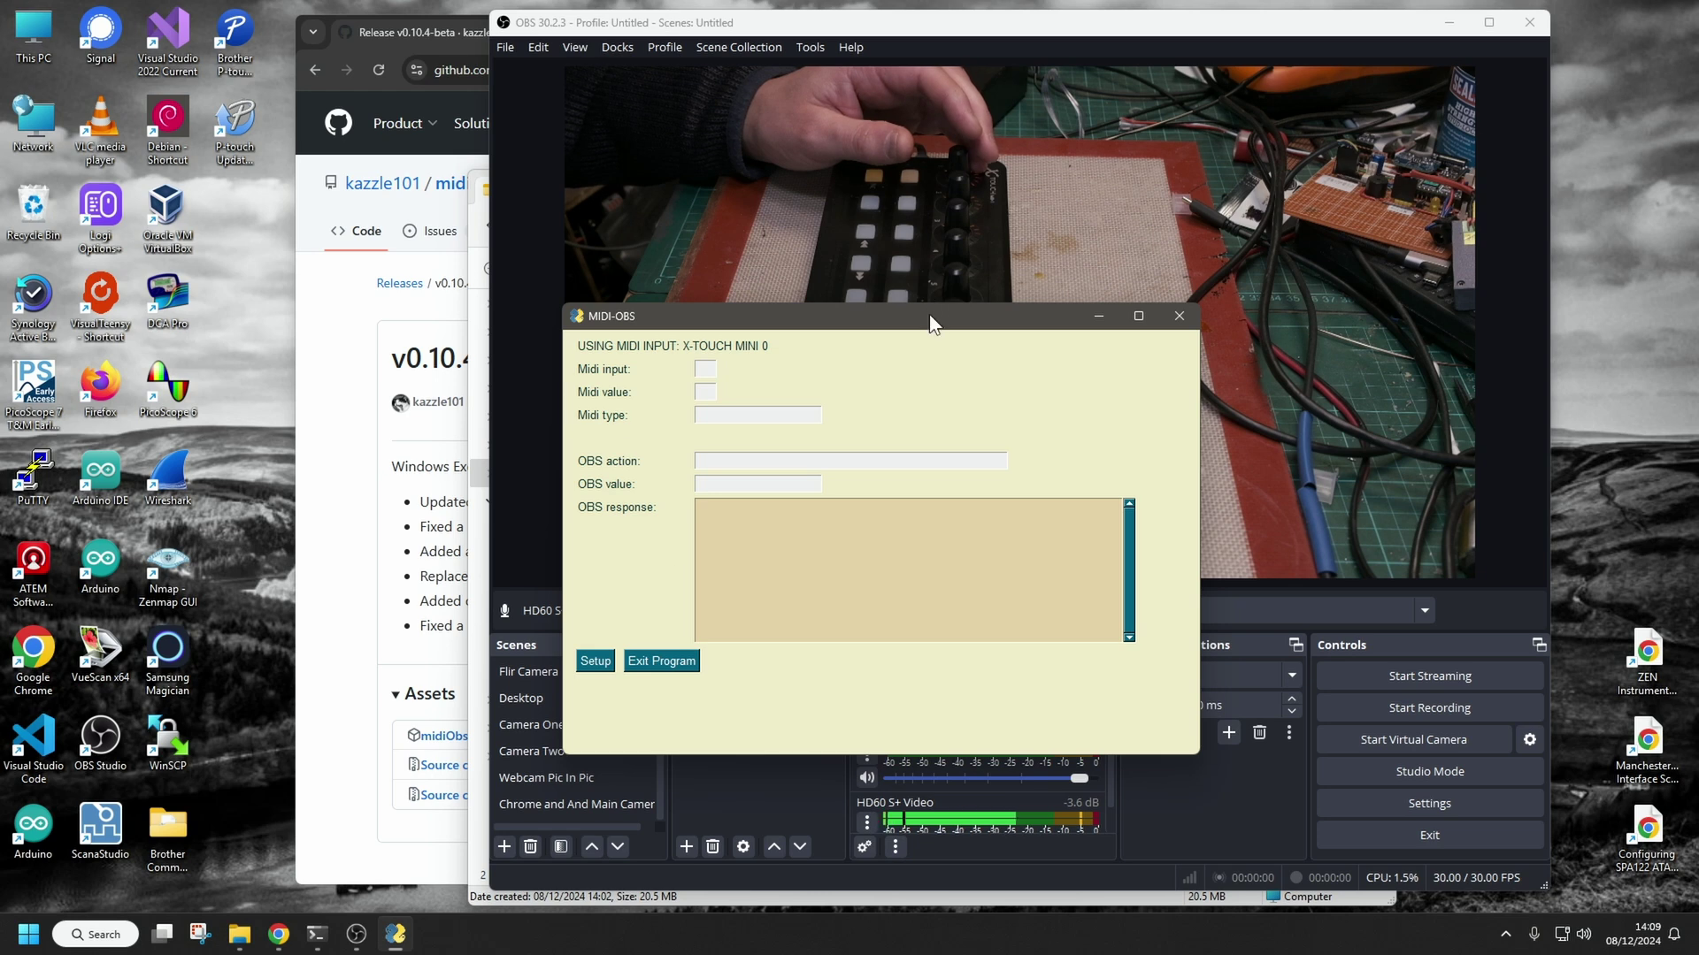
# Step: Move the MIDI-OBS monitor to the upper left and unmute HD60 S+ Audio
pyautogui.moveTo(929, 315); pyautogui.dragTo(447, 215)
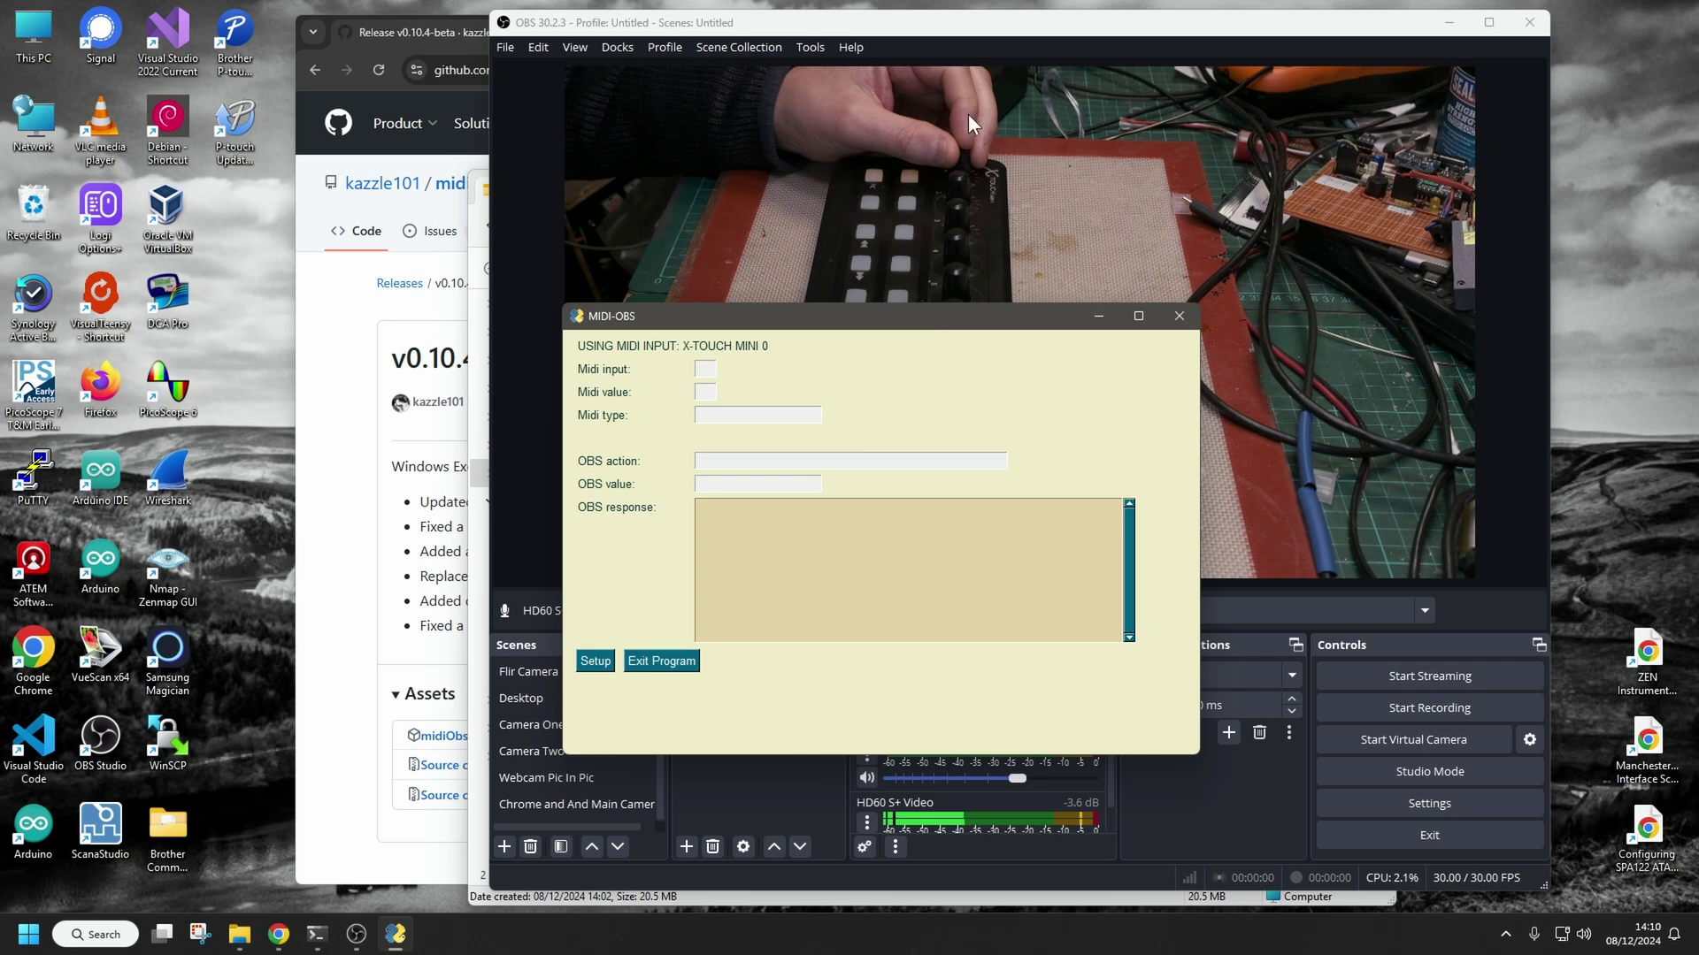
pyautogui.click(927, 22)
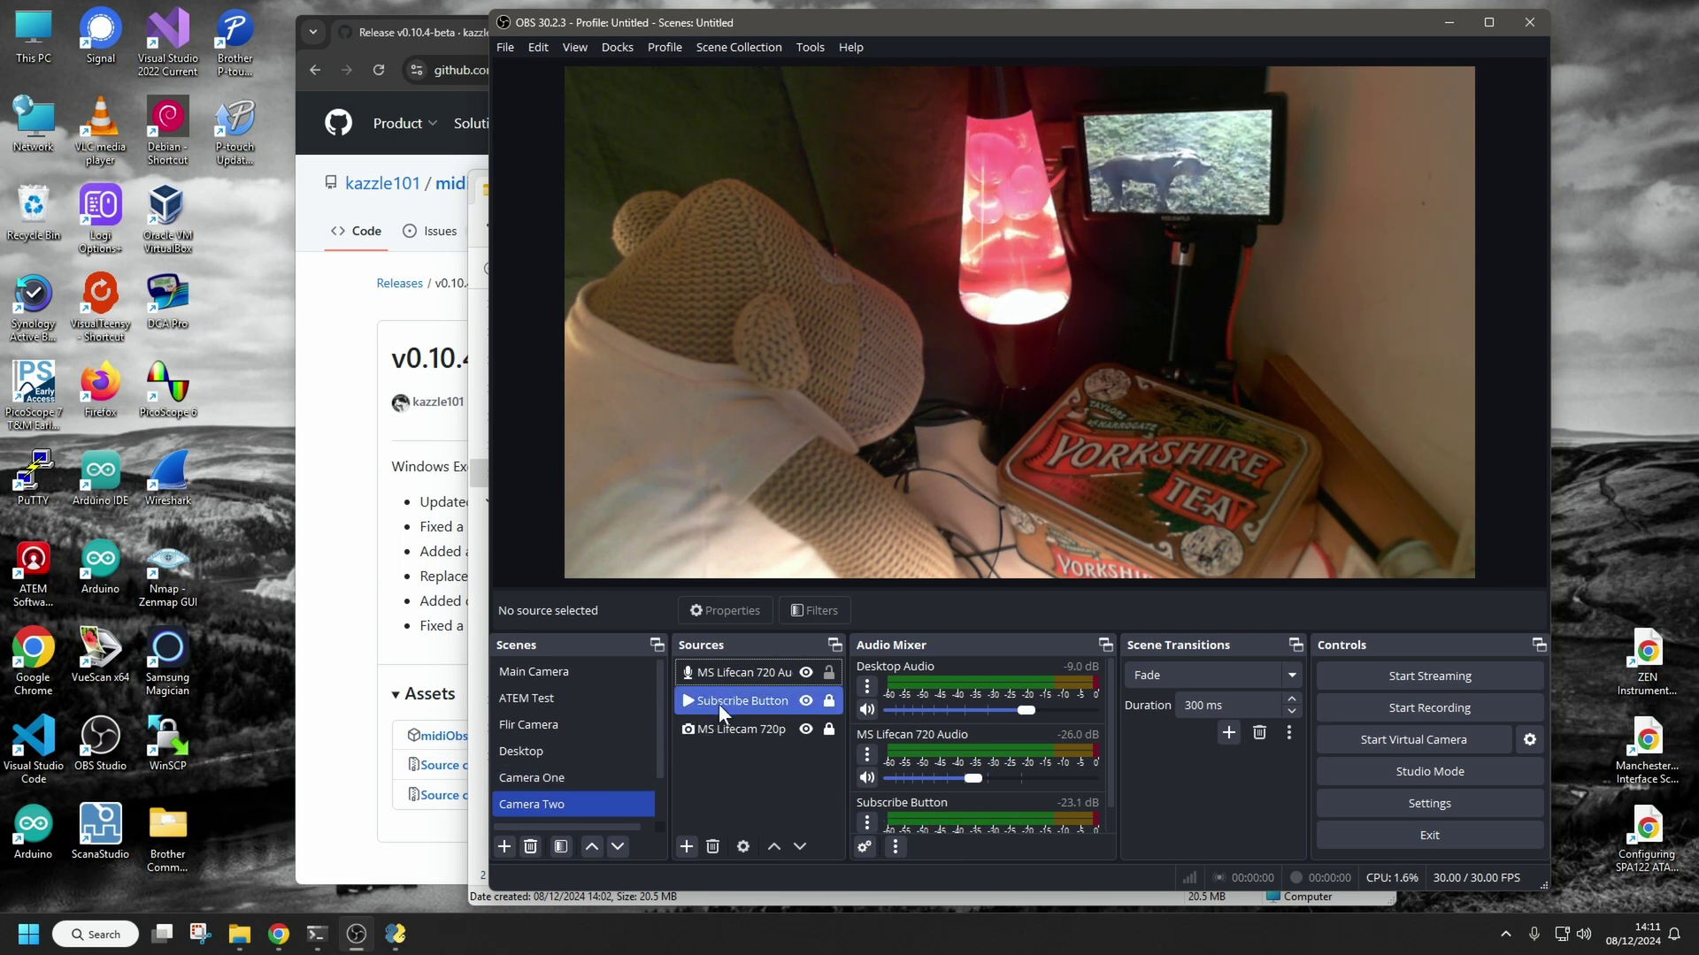
# Step: Switch between the Camera One and Main Camera scenes while checking the audio mixer levels respond
pyautogui.click(566, 777)
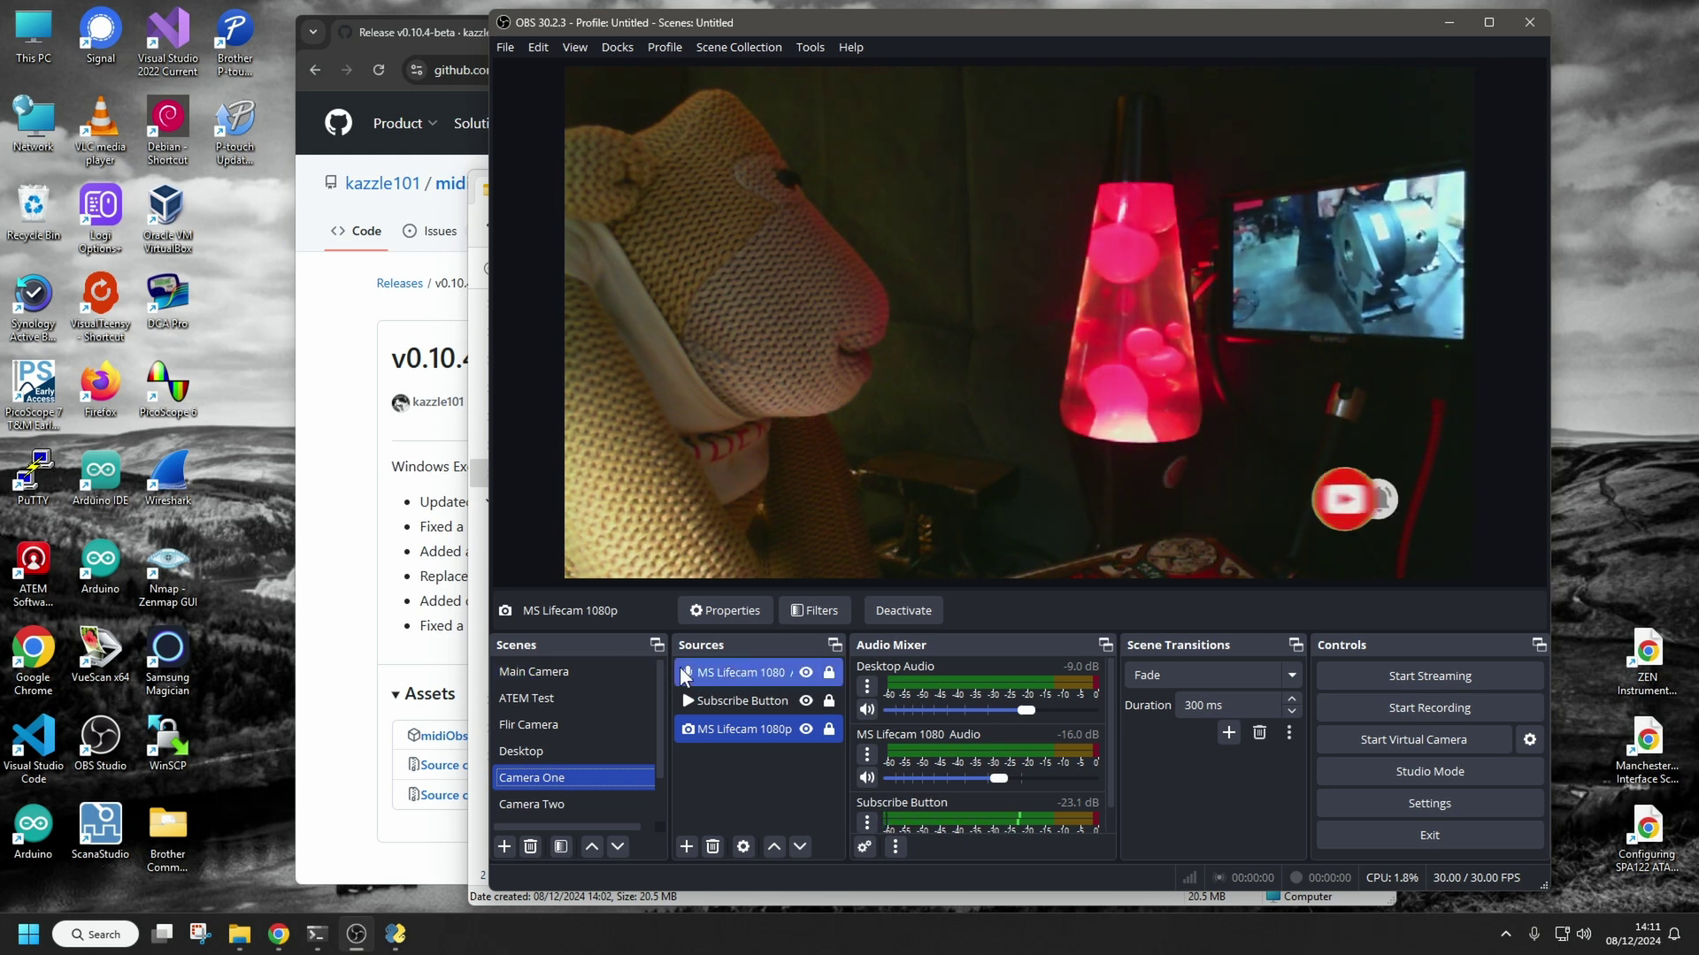
pyautogui.click(608, 671)
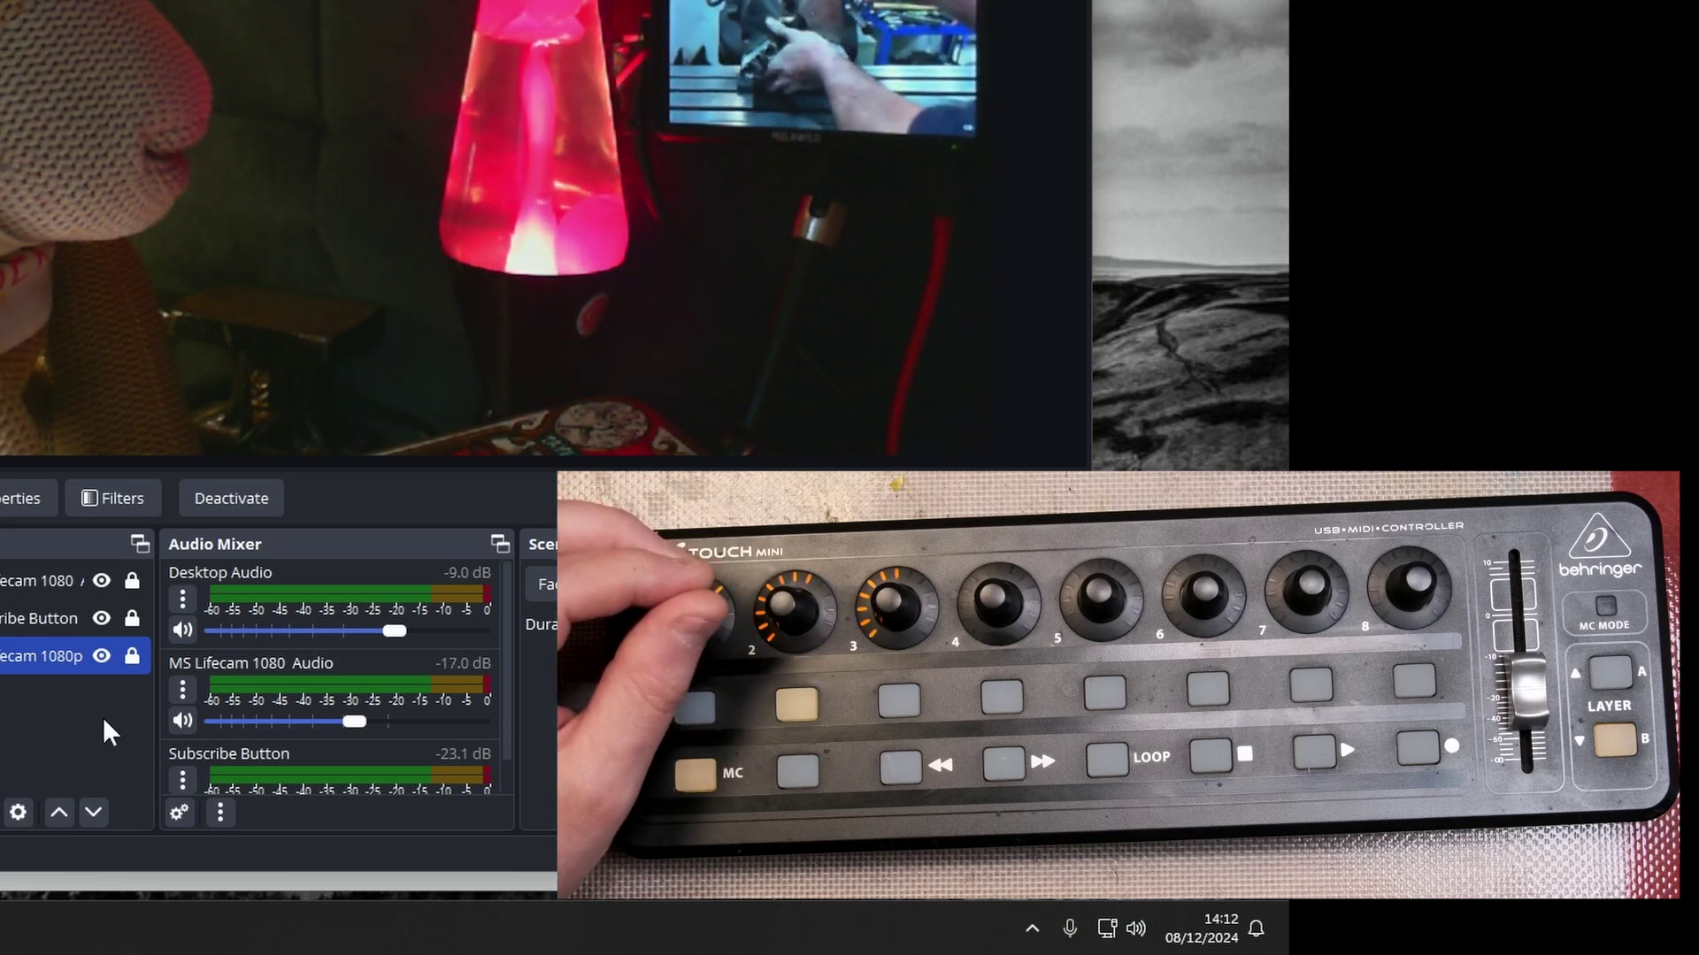
pyautogui.scroll(-1, 416, 704)
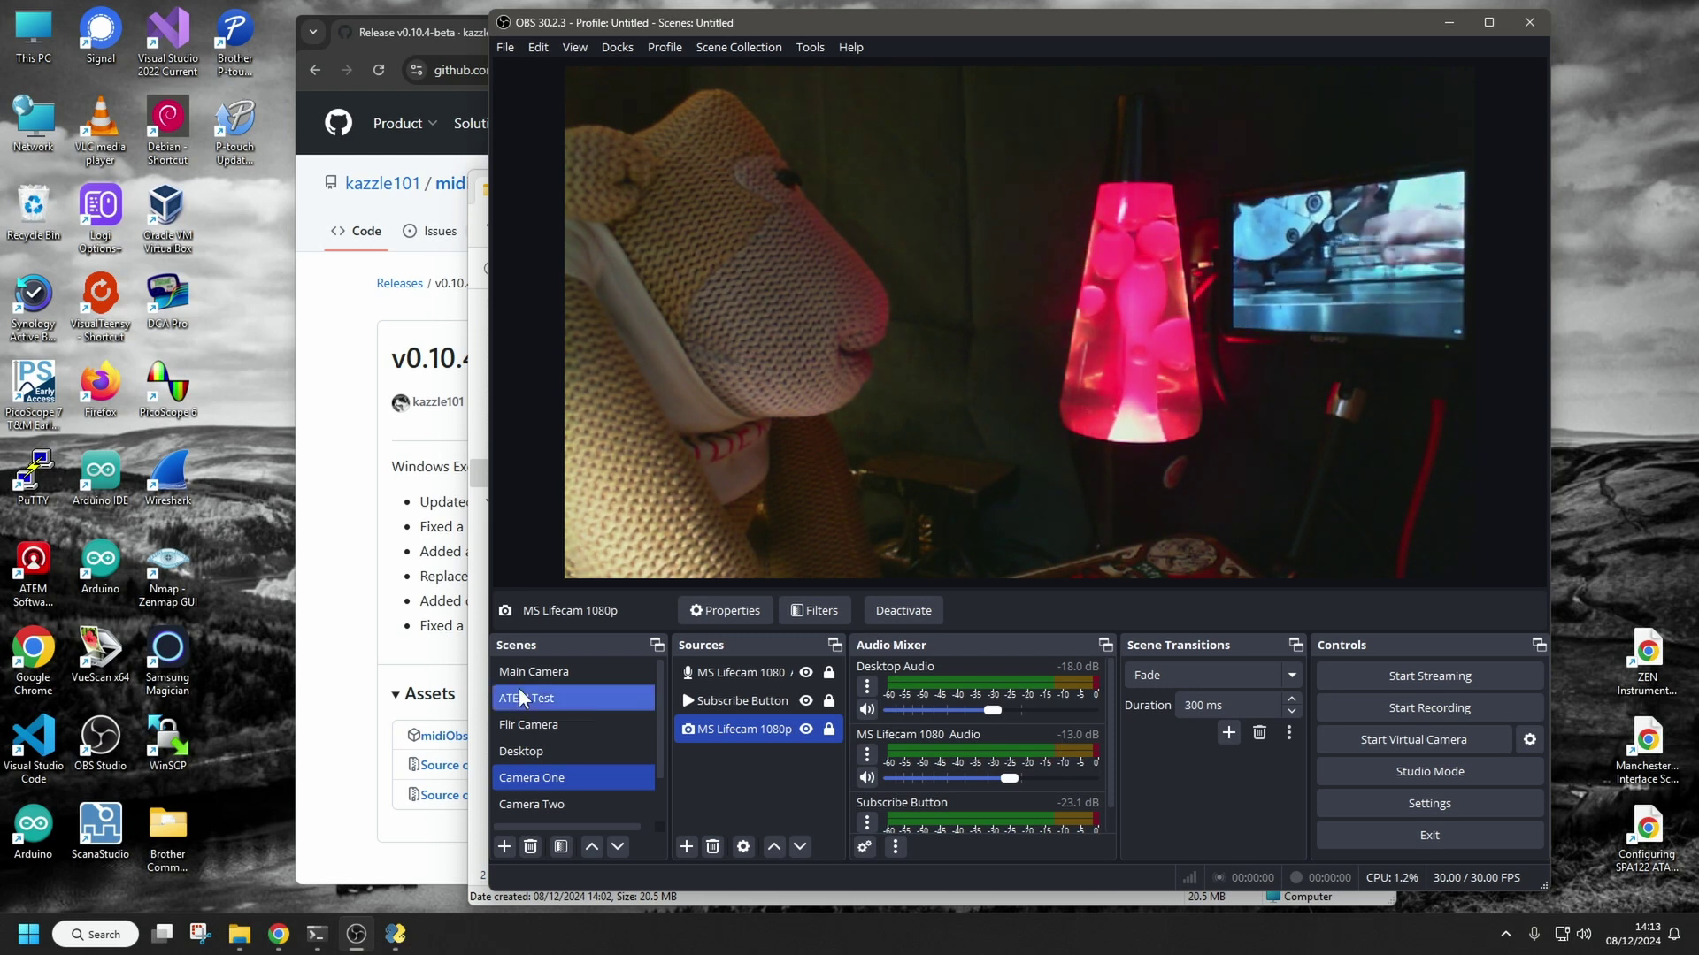
# Step: Look over the 2 open midiObsWS issues, then return to the repository's README page
pyautogui.click(311, 487)
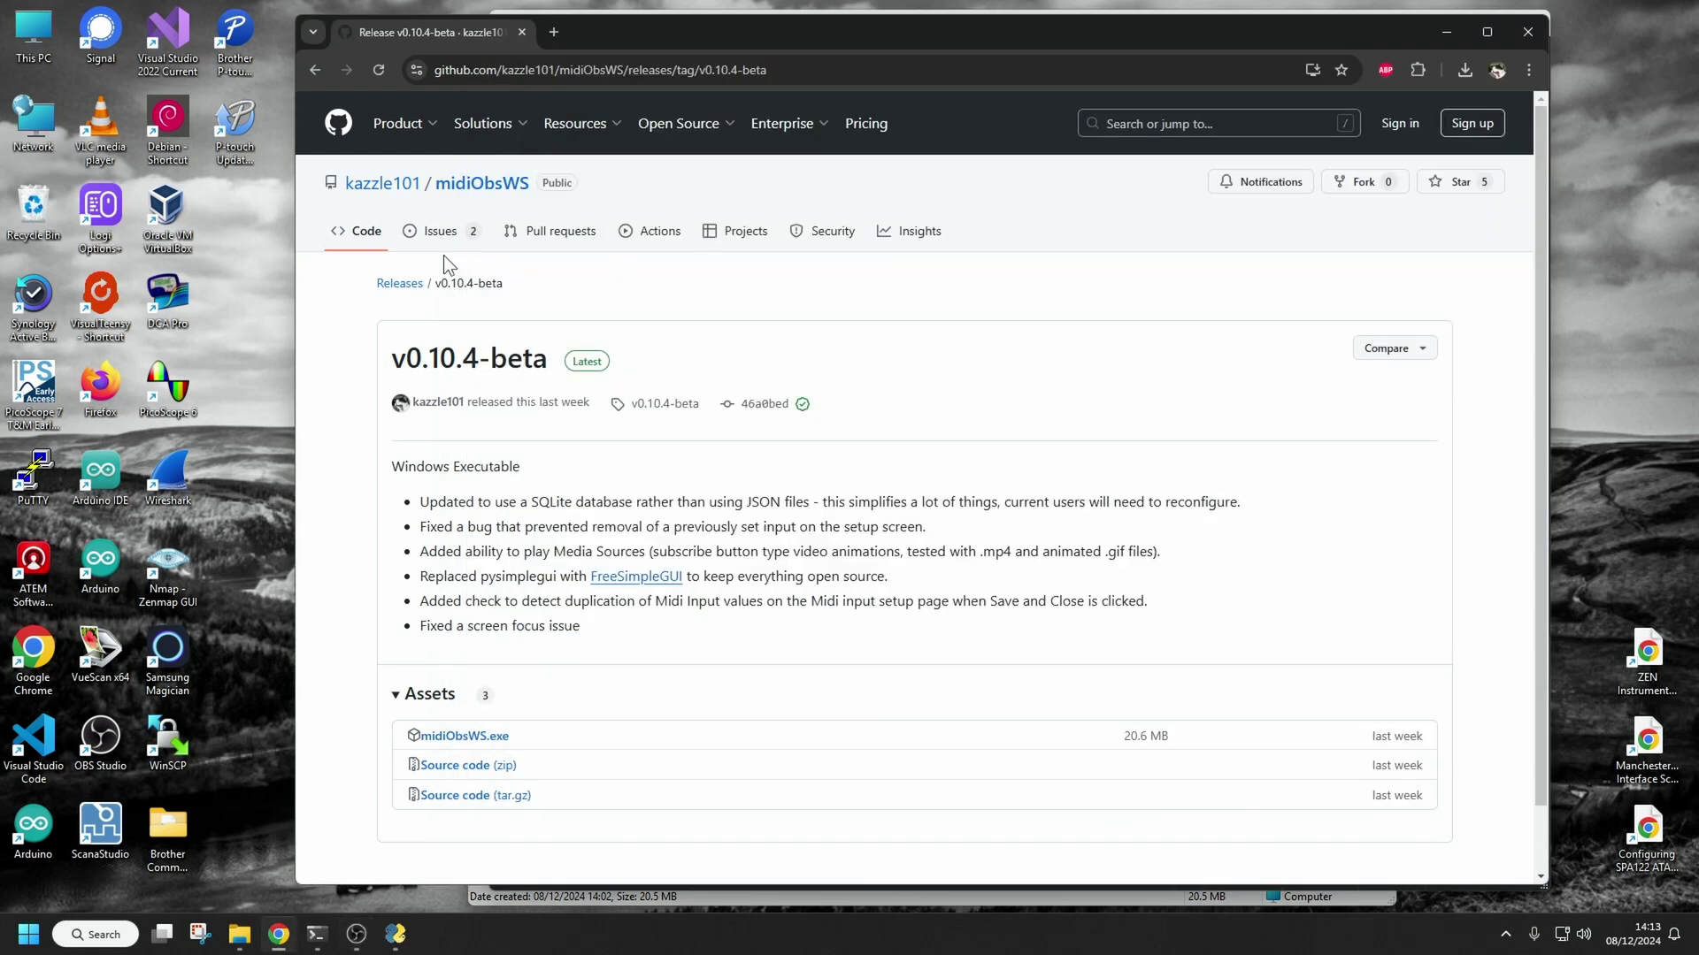
pyautogui.click(456, 235)
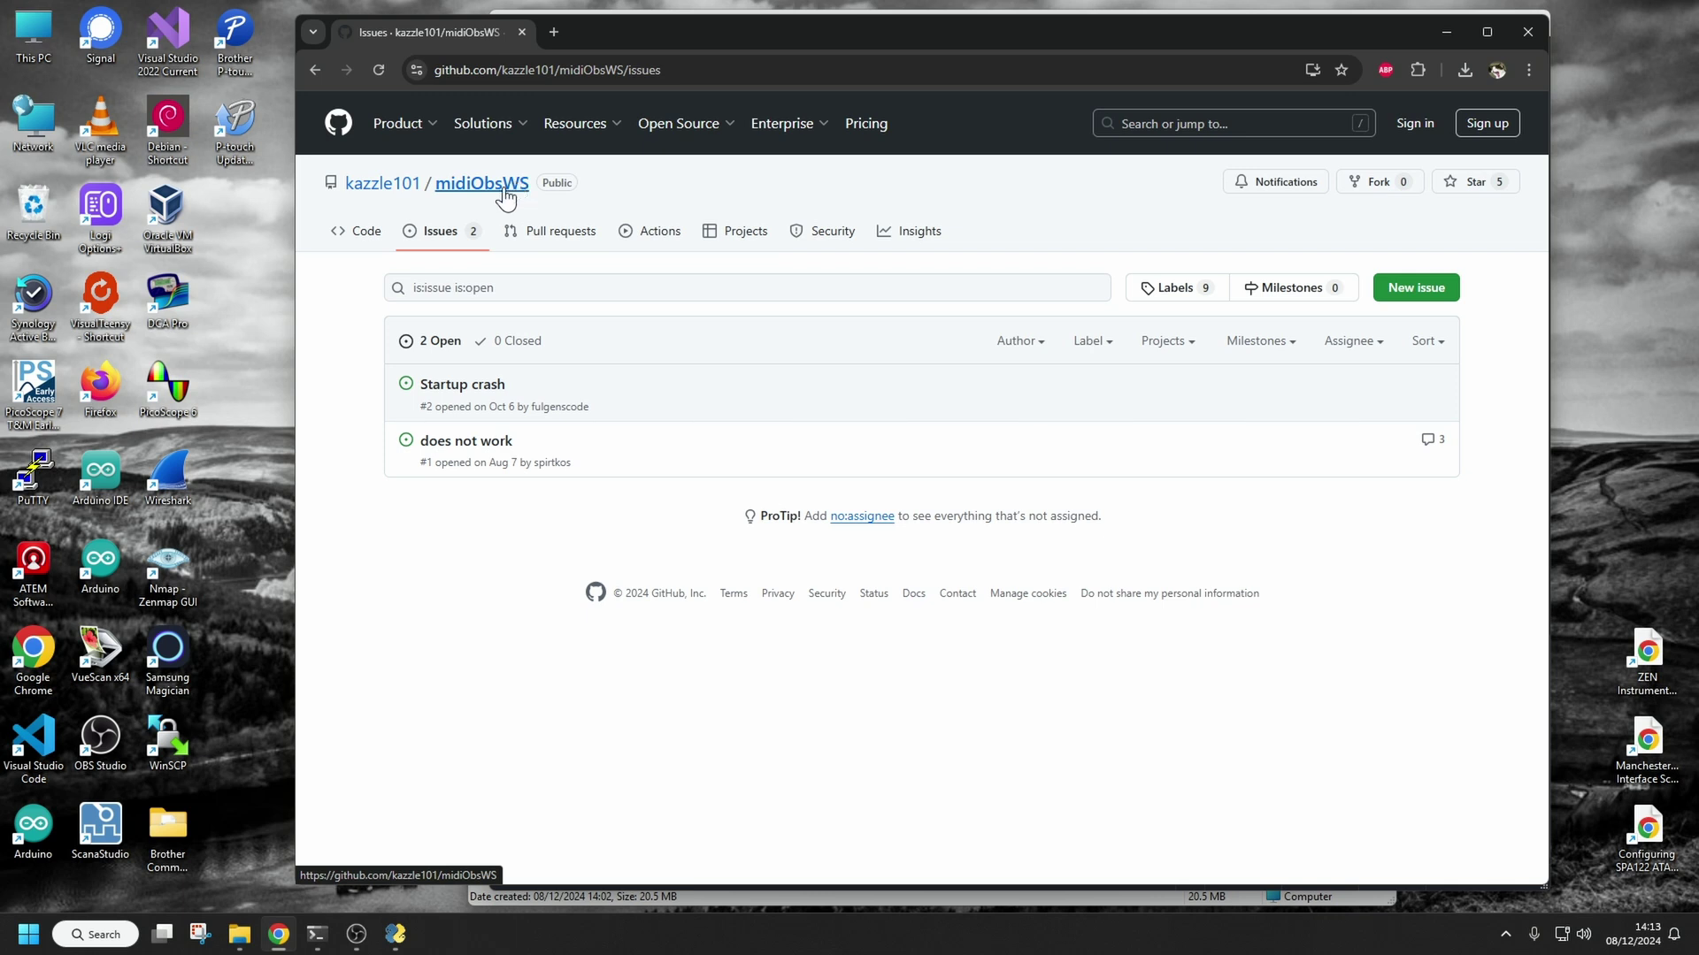
pyautogui.click(482, 183)
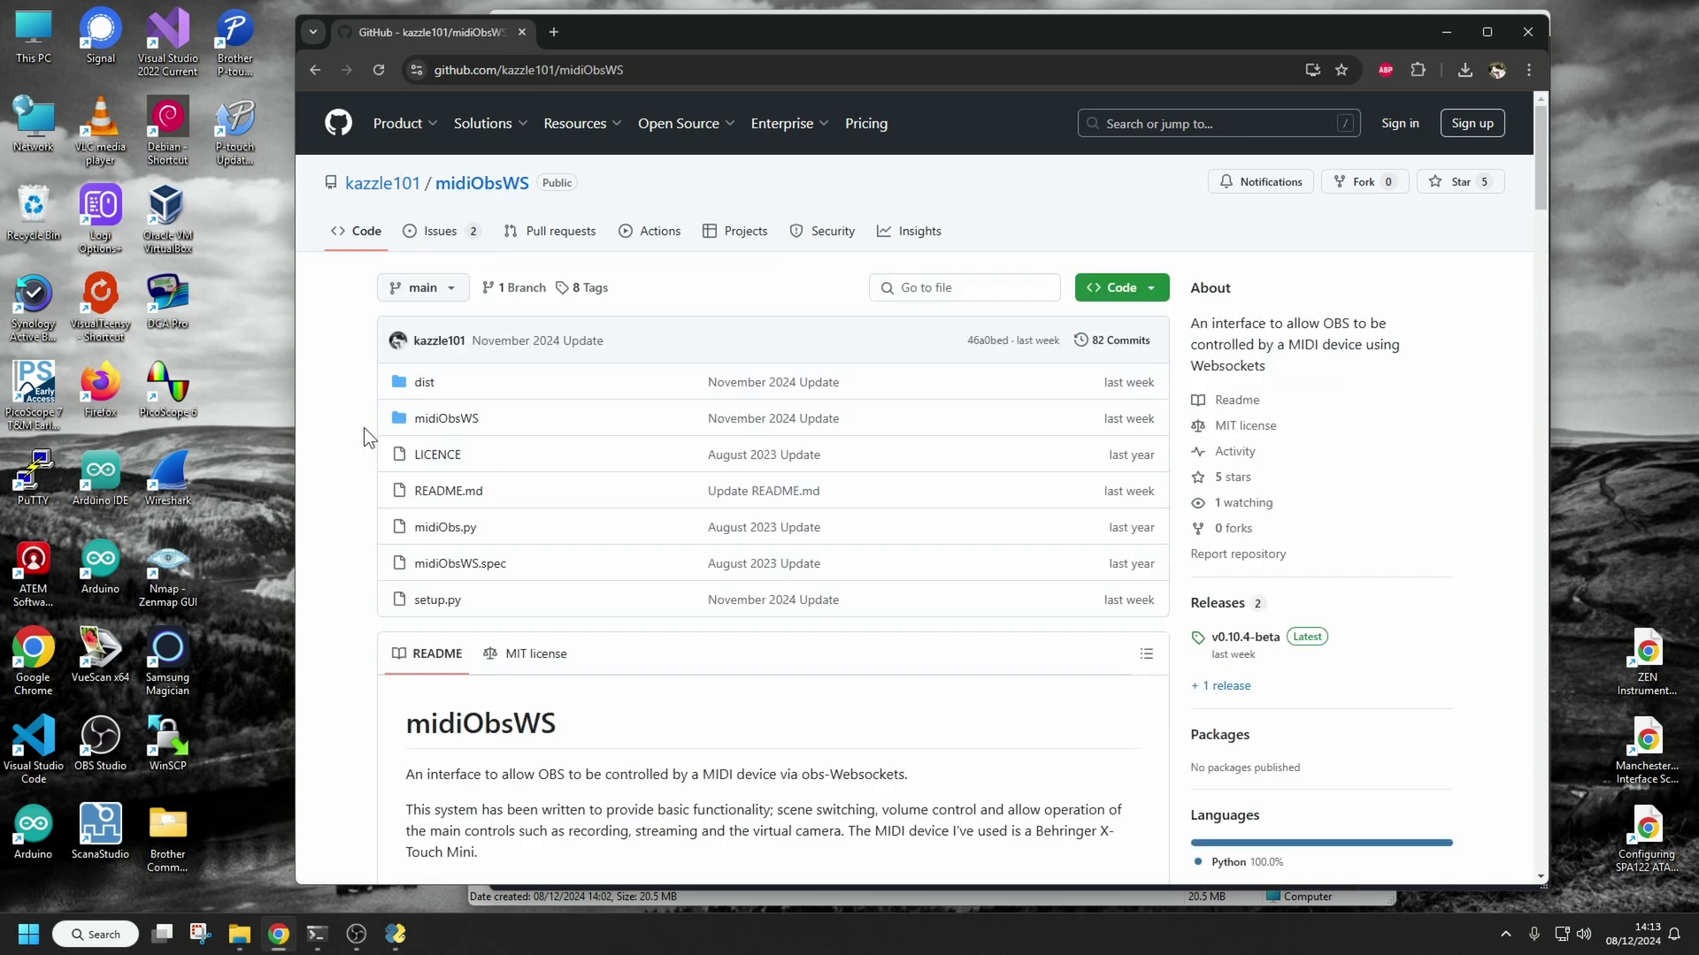